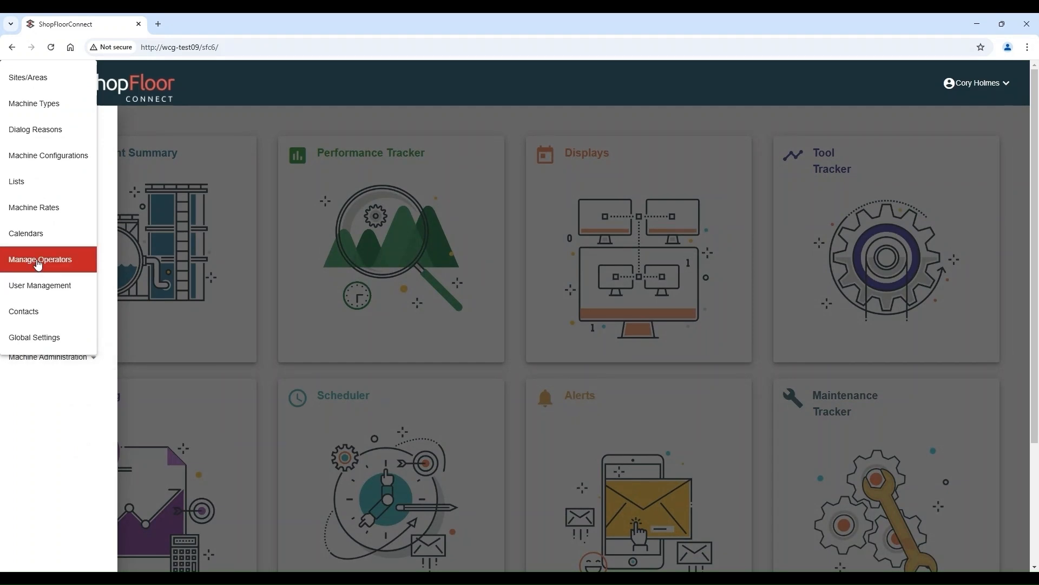
- In the calendar settings, set Main ShopFloor's work day and work week start times to 07:00 AM, with the week starting Monday
click(30, 234)
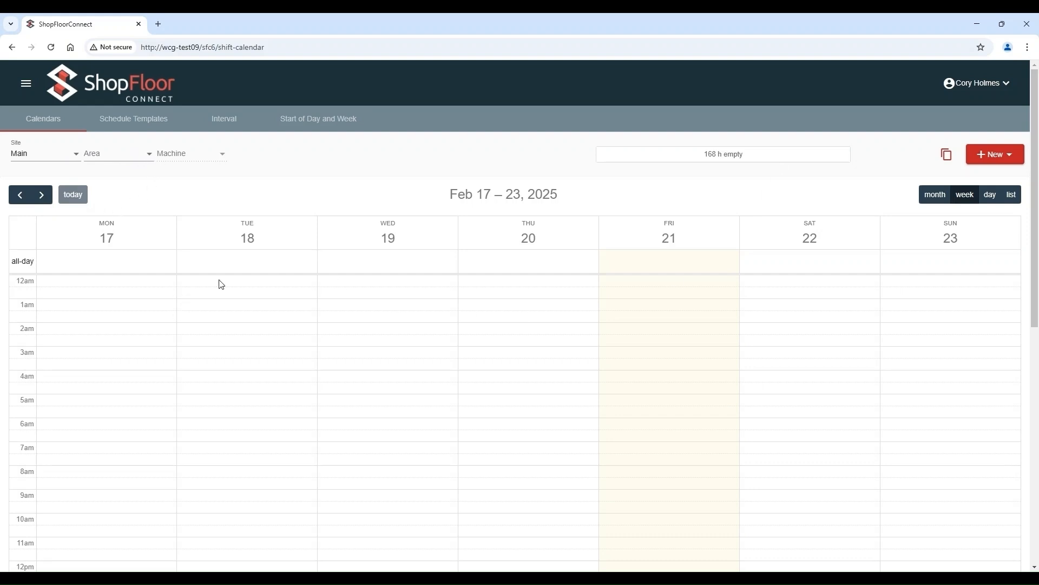
click(300, 124)
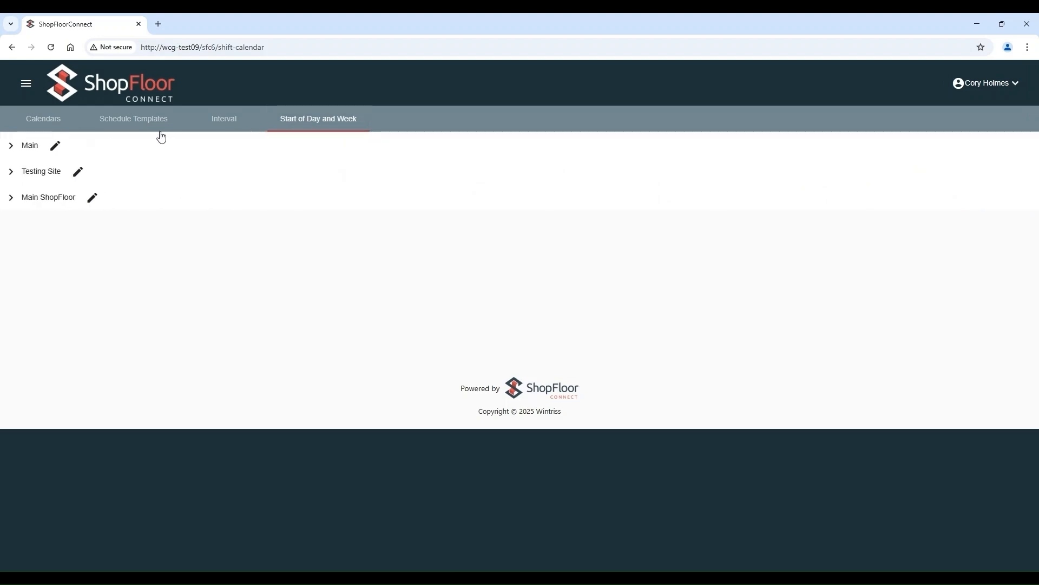
click(92, 198)
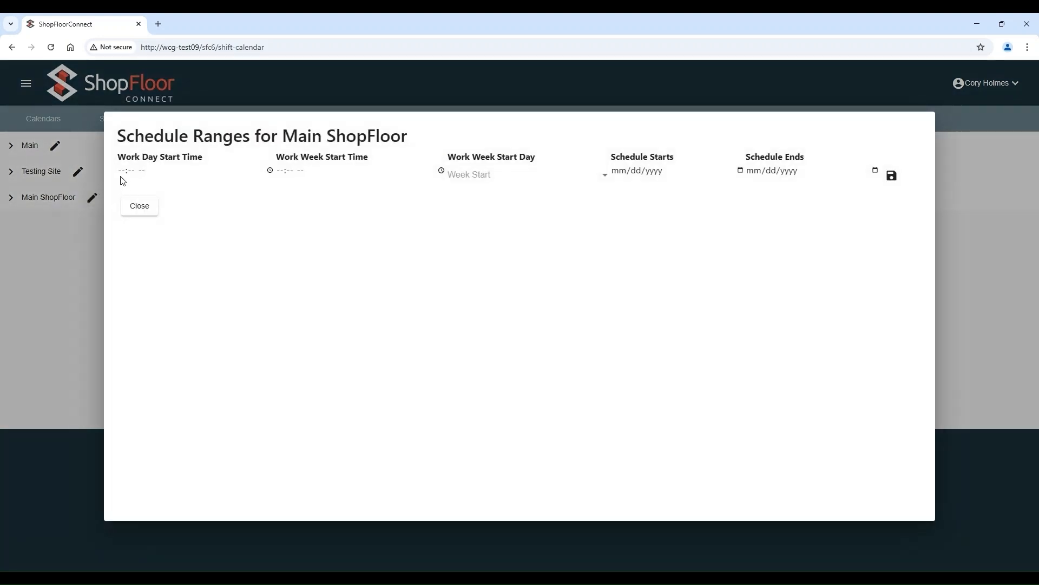
click(124, 175)
text(0700a)
click(259, 169)
text(0700a)
click(482, 177)
click(485, 198)
- Set Main ShopFloor's schedule start date to January 1, save the schedule range and close it
click(619, 172)
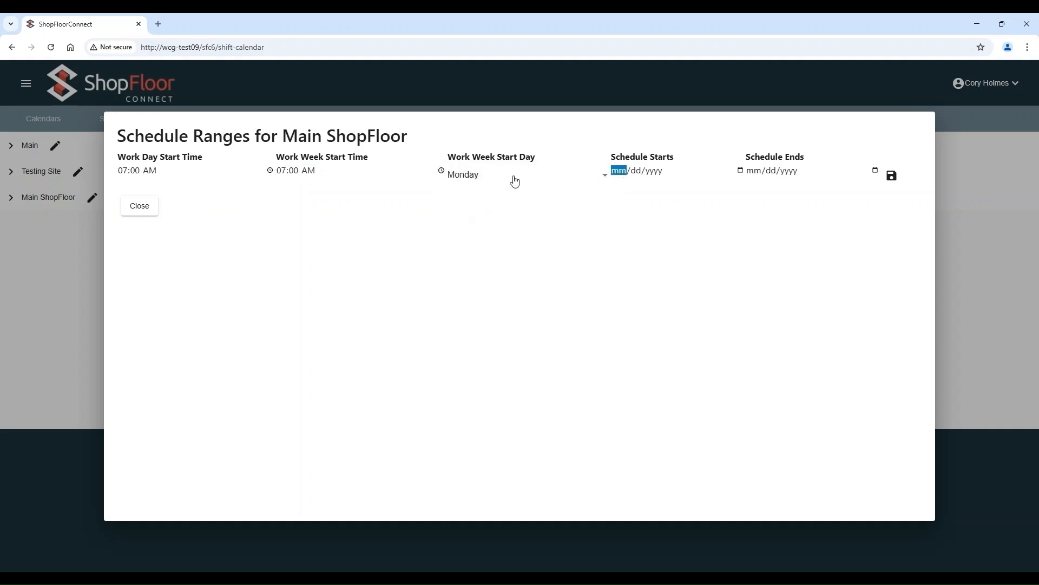
text(01012)
click(649, 188)
click(892, 175)
click(139, 229)
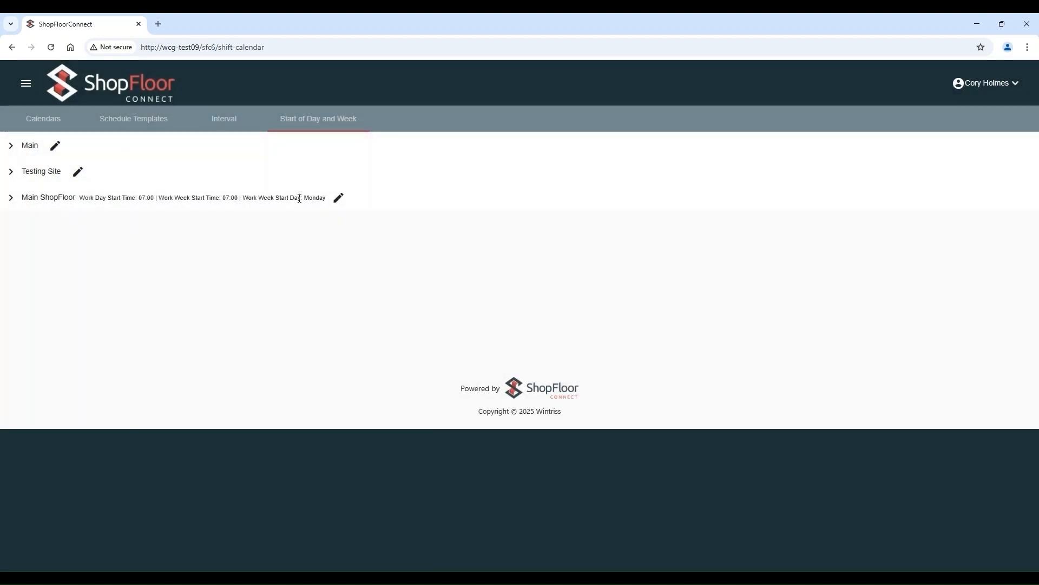
- Examine the Stamping area and its machines under Main ShopFloor in the start of day and week settings
click(11, 198)
click(32, 224)
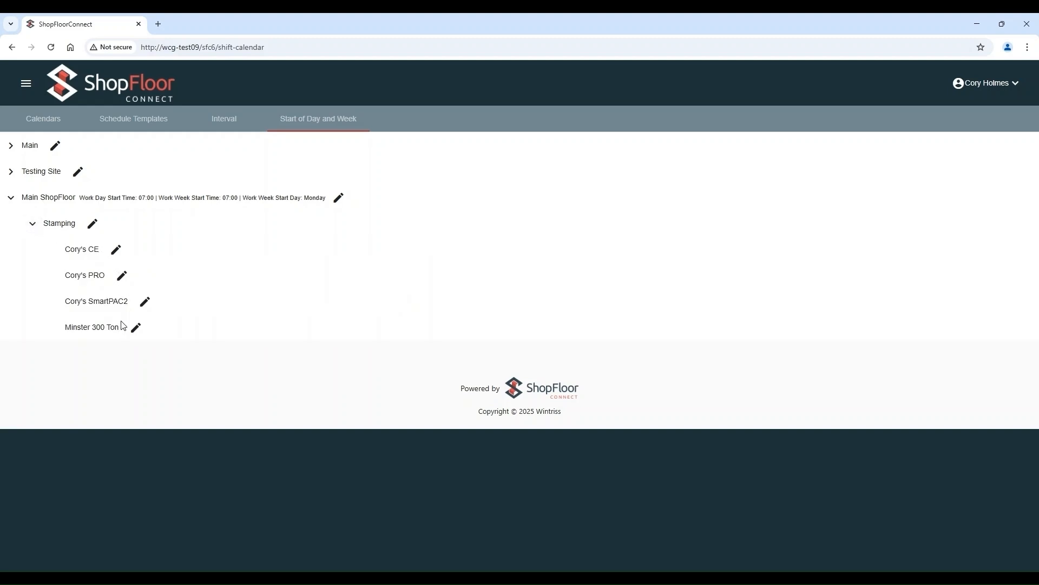
click(11, 198)
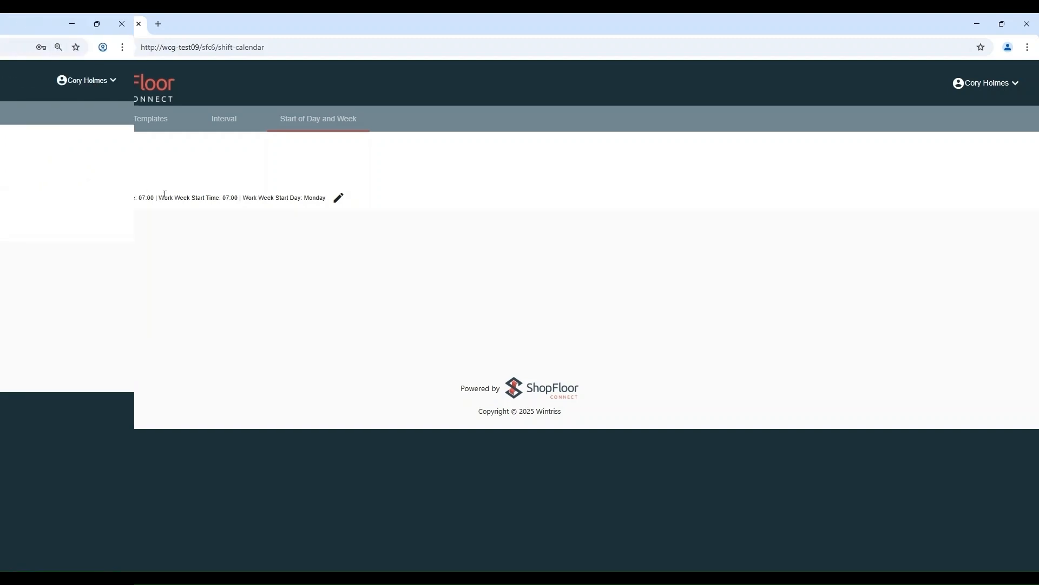
- Review the start settings of New England Manufacturing's areas and view its area calendars, including Heavy Presses
click(9, 136)
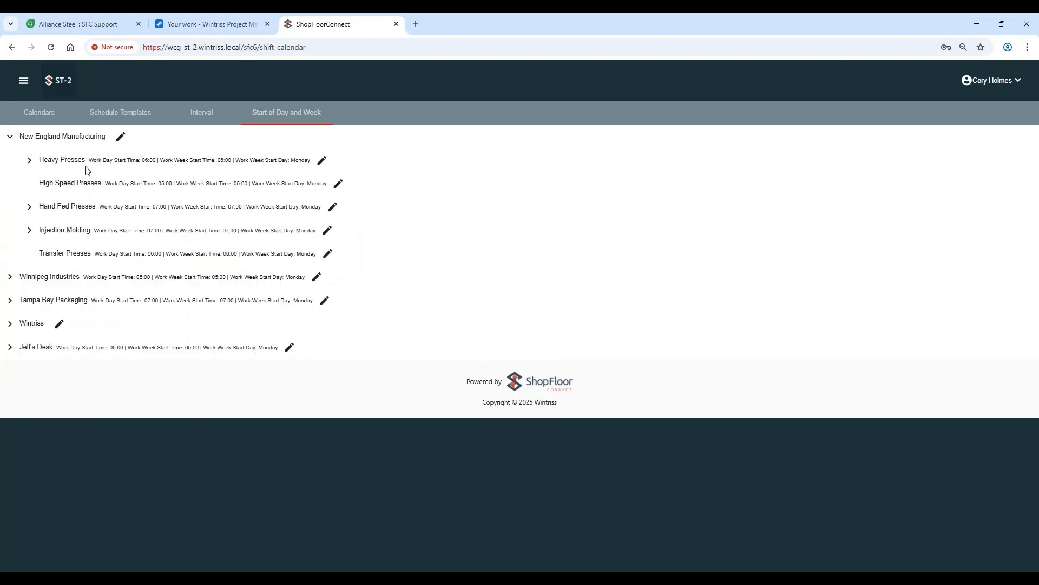
click(41, 117)
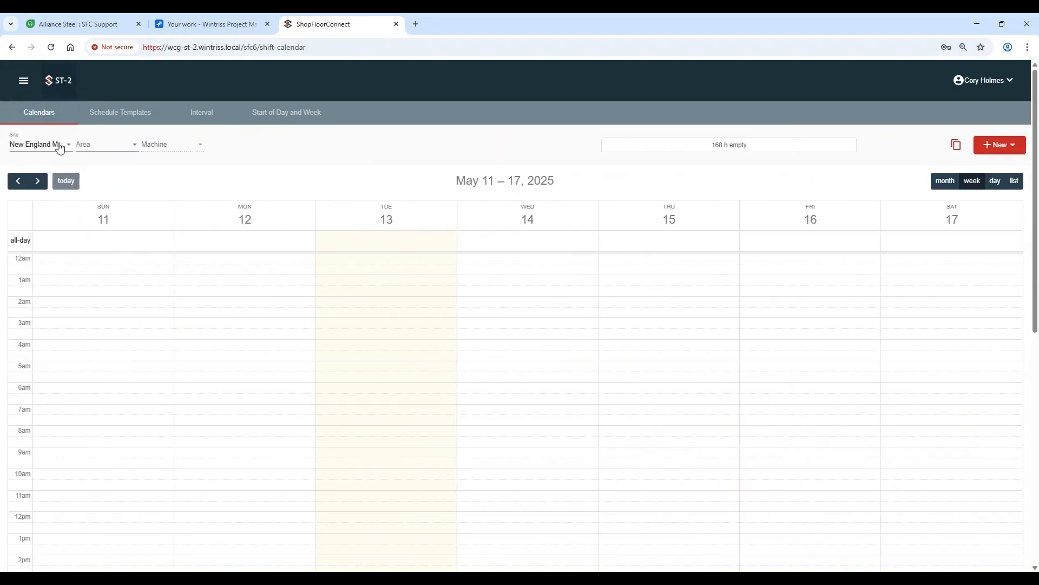
click(86, 146)
click(103, 163)
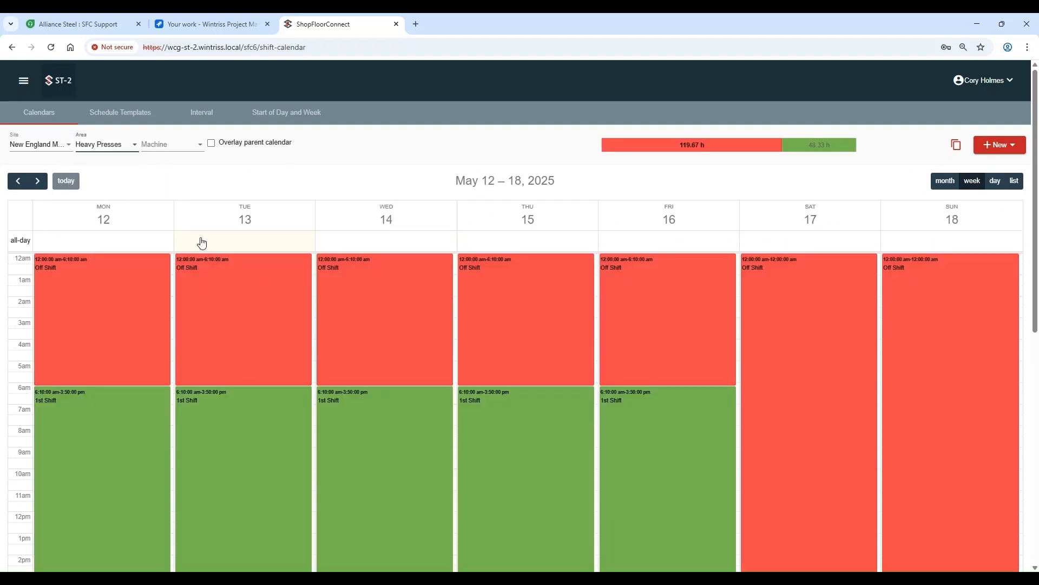
click(121, 153)
click(116, 163)
click(168, 142)
click(165, 210)
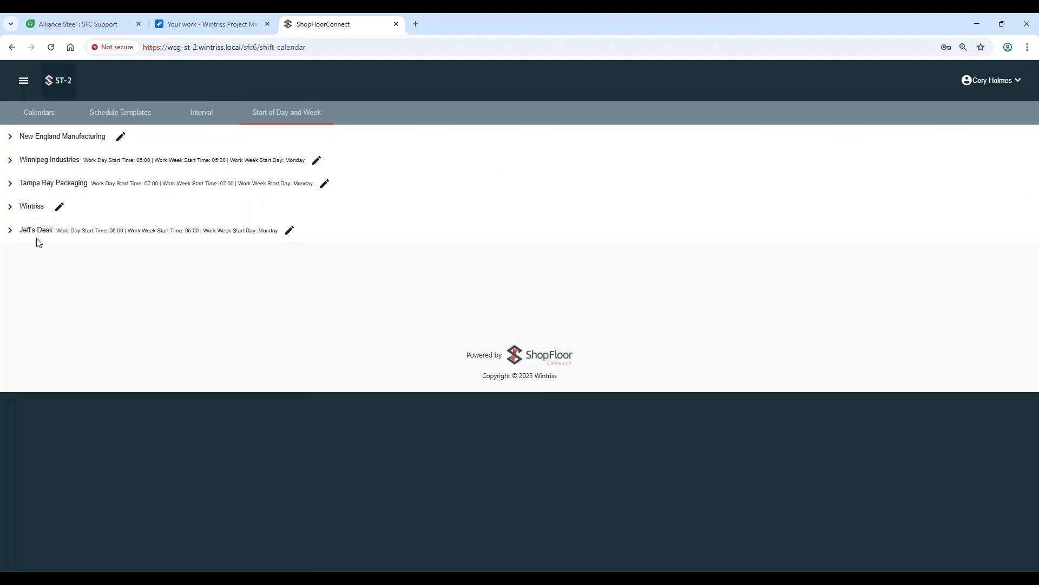
- Compare the start-of-day settings of Wintriss's SMI 2 machines with their individual shift calendars, including SFC Rm SMI2-1 and SFC Rm SMI2-2
click(10, 208)
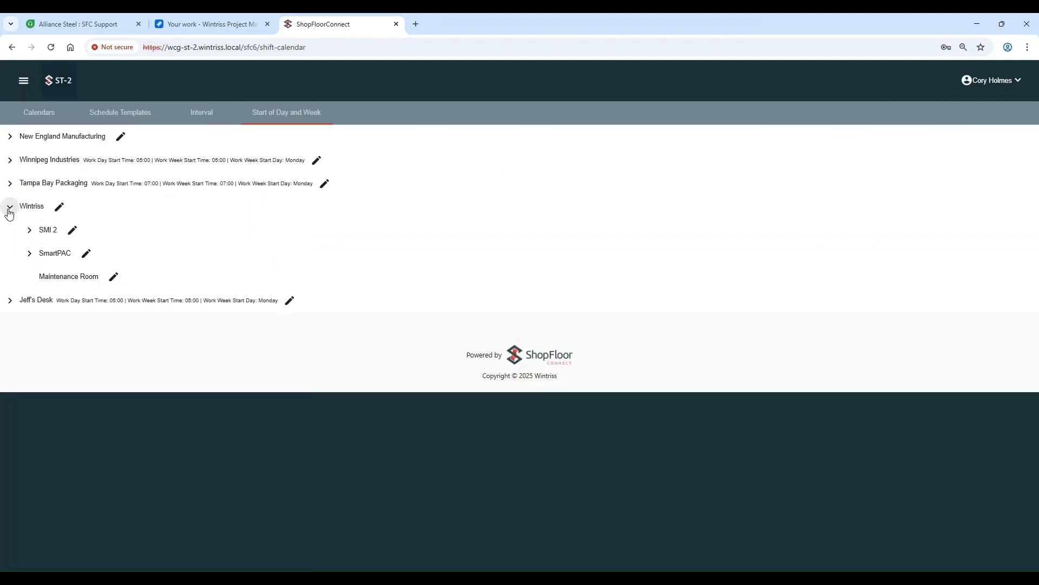
click(29, 230)
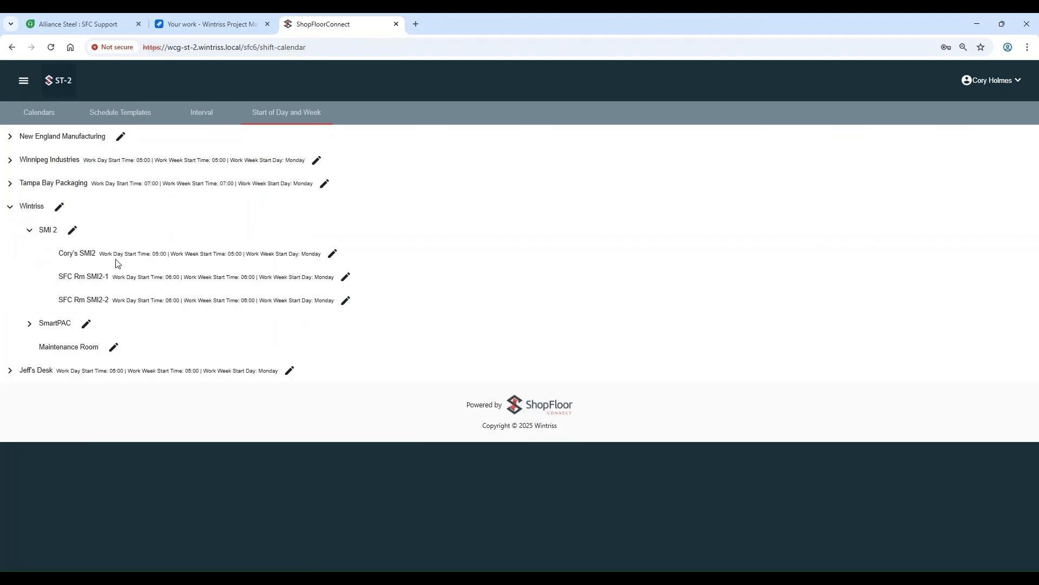
click(38, 114)
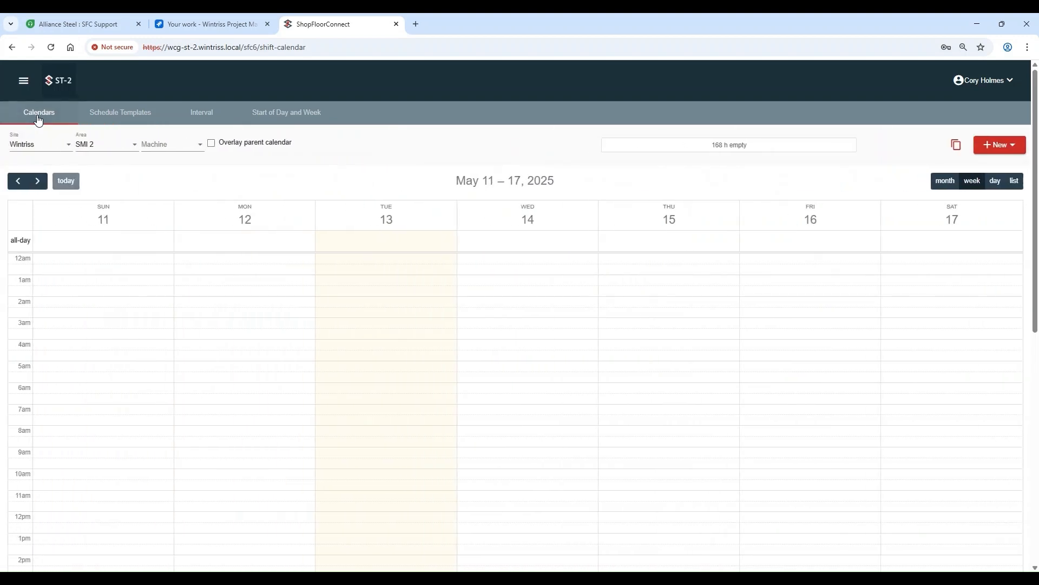
click(170, 146)
click(154, 204)
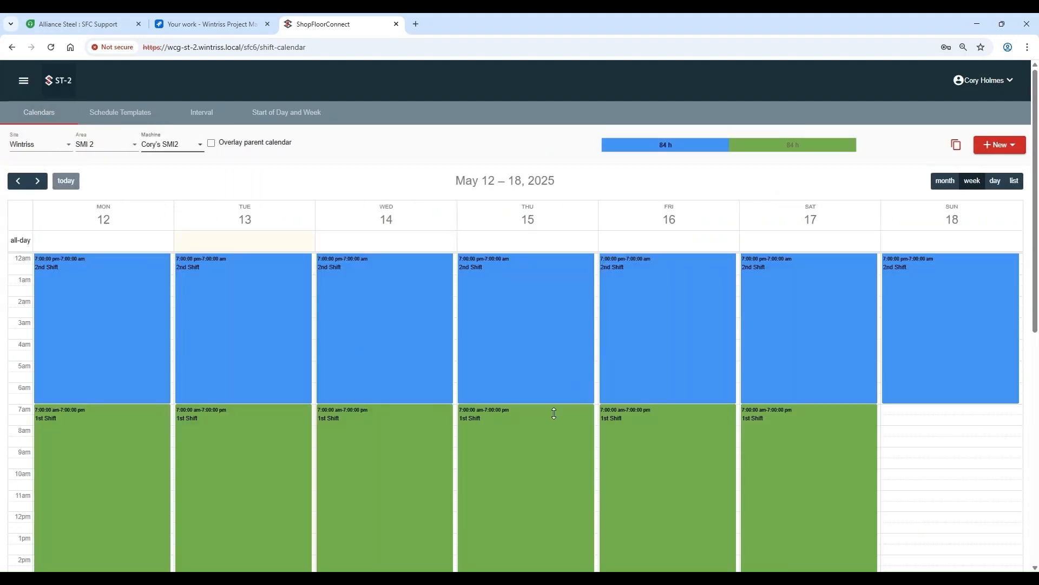
click(157, 150)
click(165, 123)
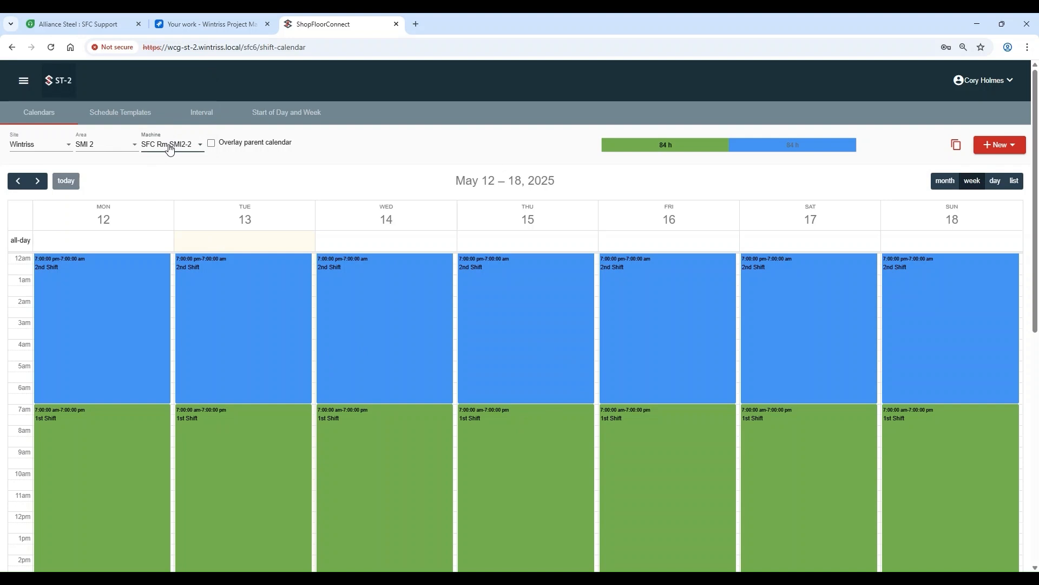
click(169, 149)
click(162, 125)
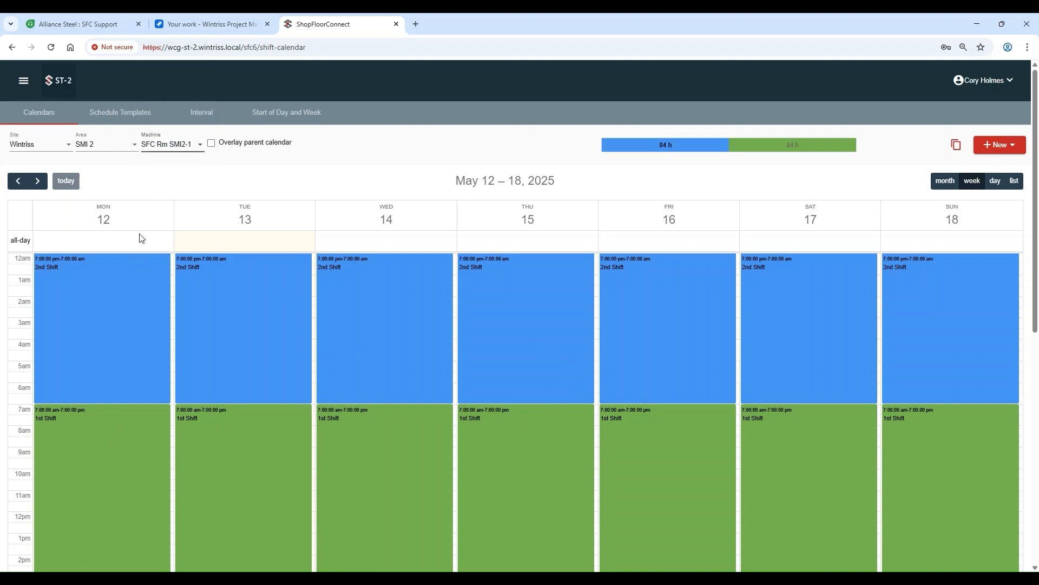
click(287, 113)
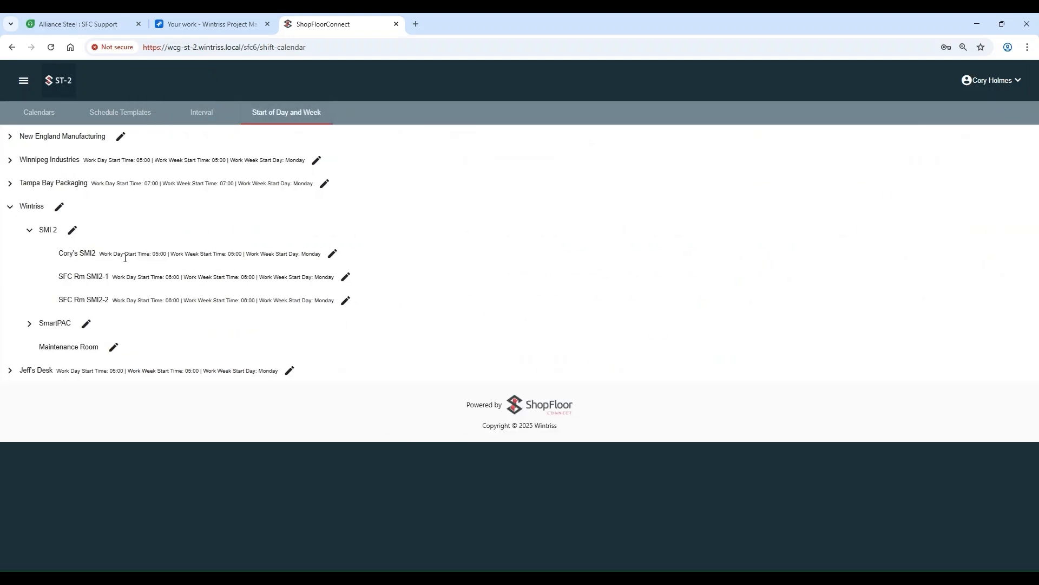
click(29, 229)
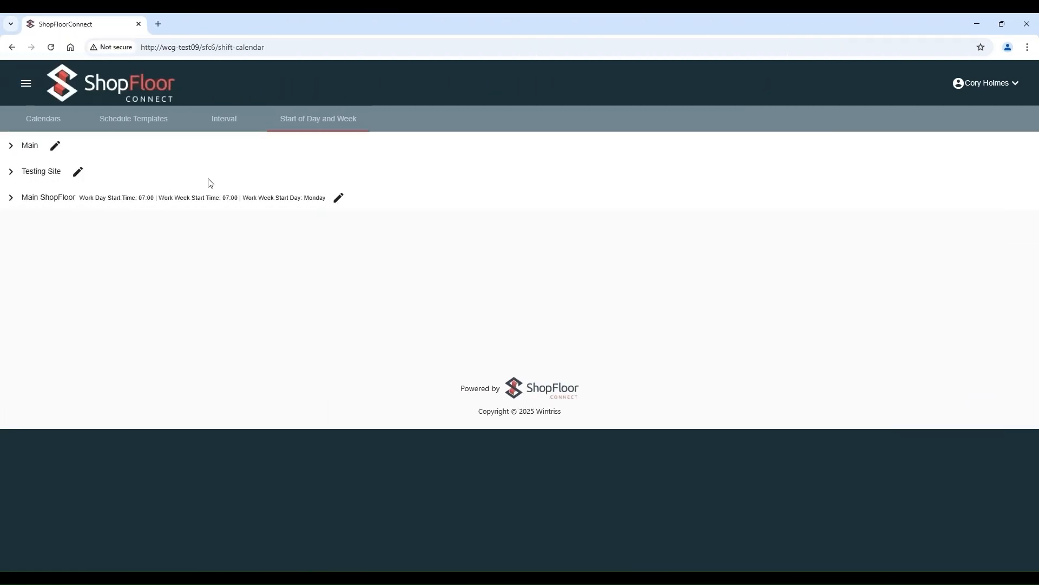
- Add and save a new interval named Overtime Shift with Running as operational status and Orange as its color
click(223, 120)
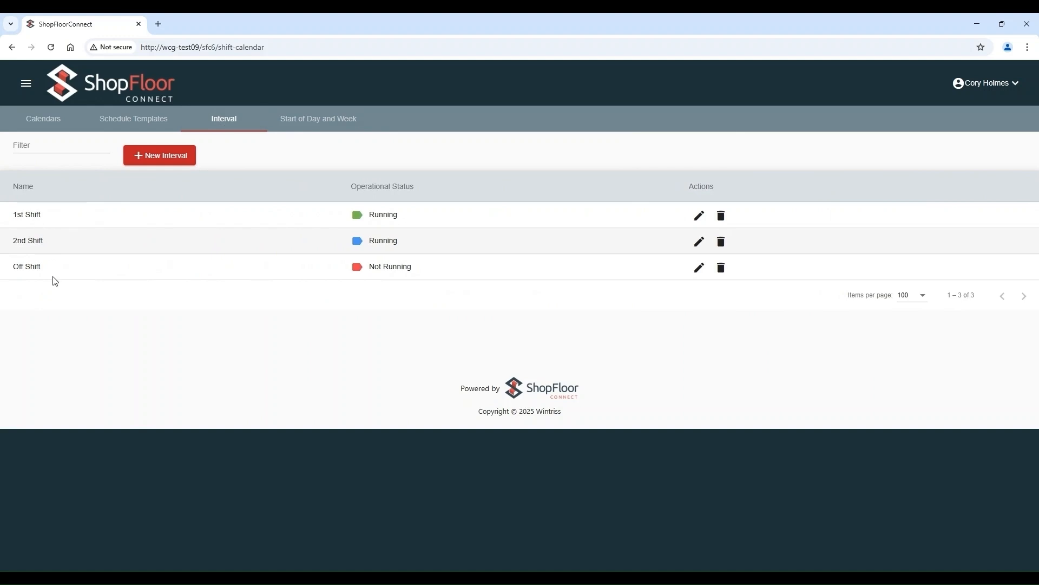
click(144, 156)
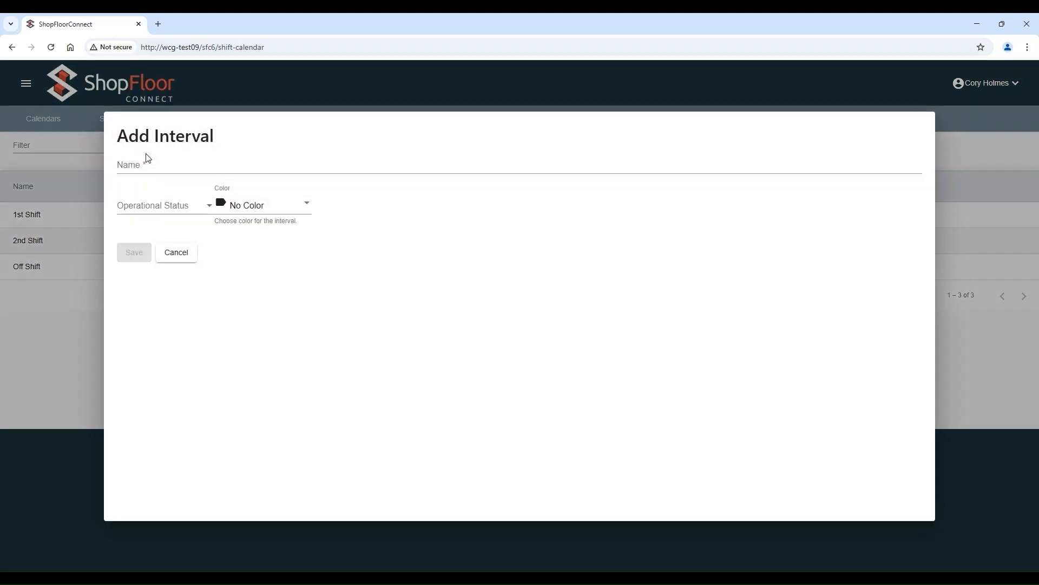
click(203, 169)
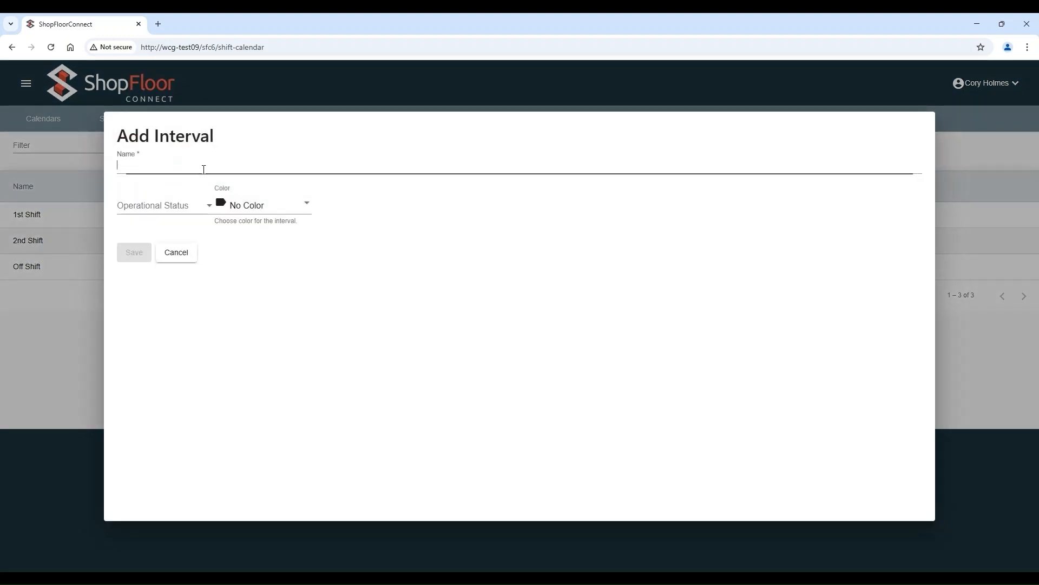
text(Overtime Shift)
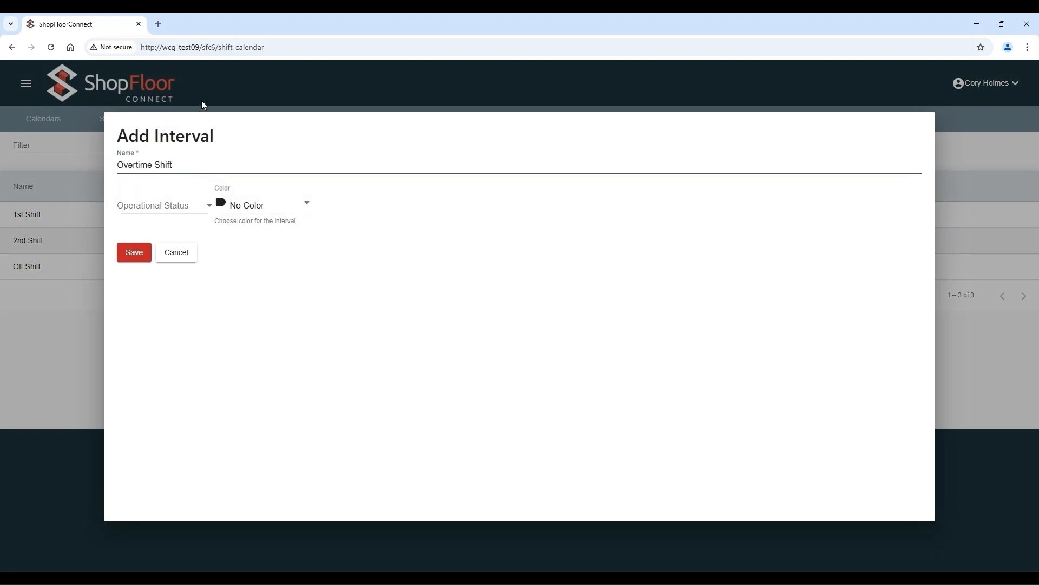
click(169, 205)
click(155, 208)
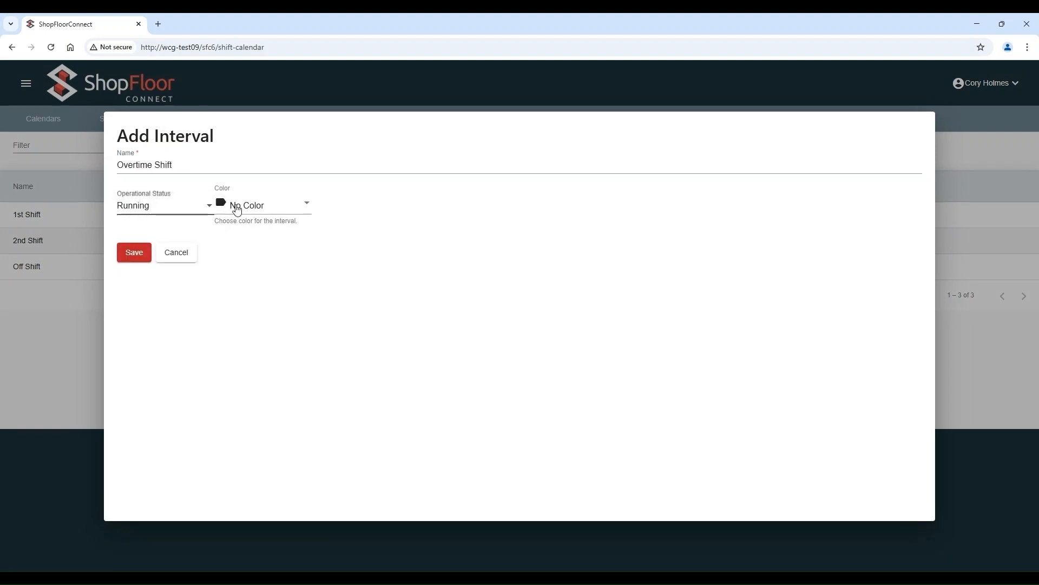
click(239, 207)
scroll(255, 280, down, 3)
click(249, 241)
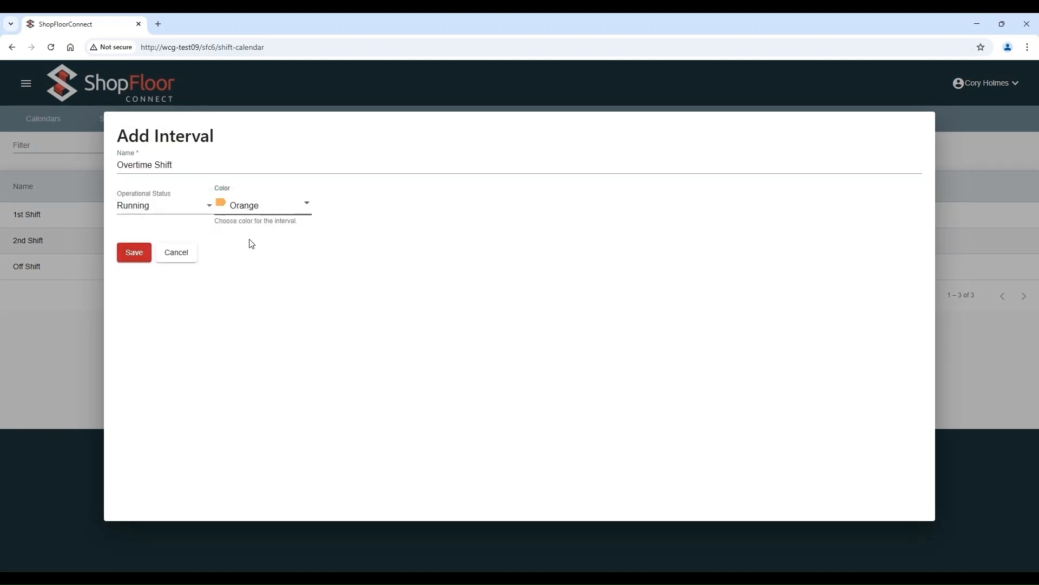
click(136, 258)
- Examine the 2nd Shift interval's editable operational status and color options without saving any change
click(698, 243)
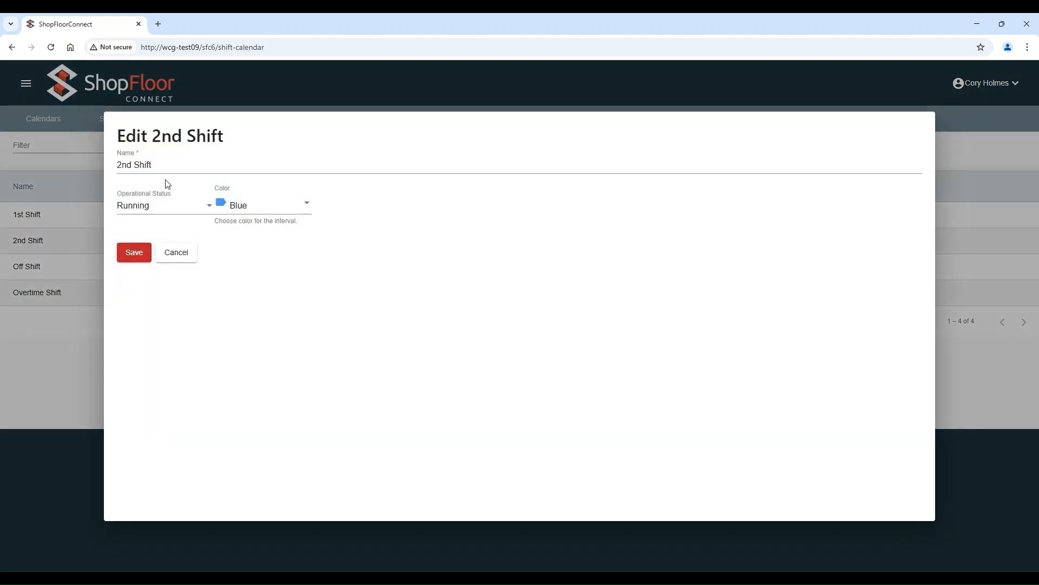
click(169, 207)
click(169, 212)
click(244, 206)
click(243, 203)
click(176, 253)
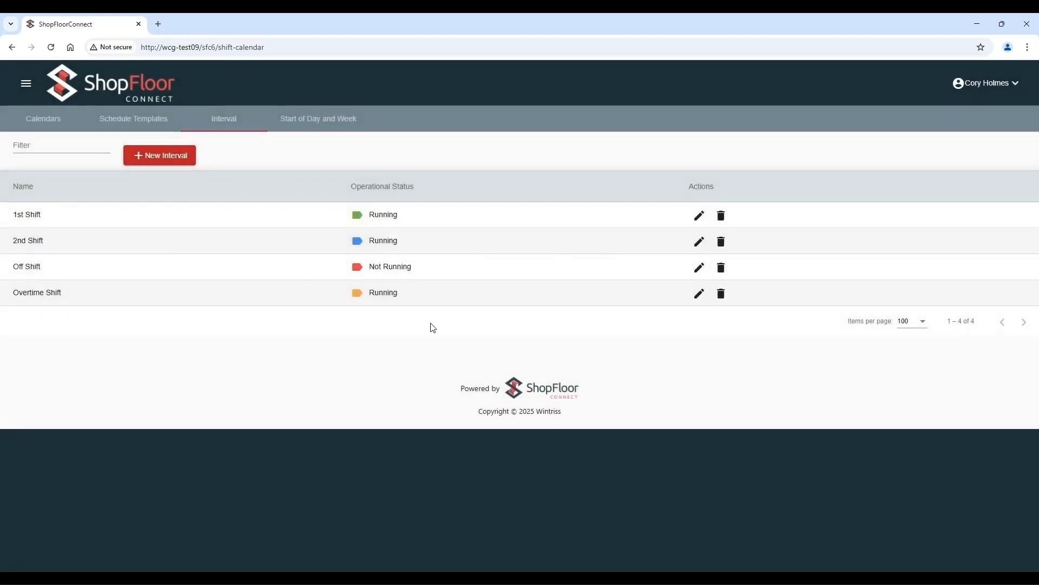
- Create a new schedule template named Main ShopFloor with the description Northern Floor
click(128, 123)
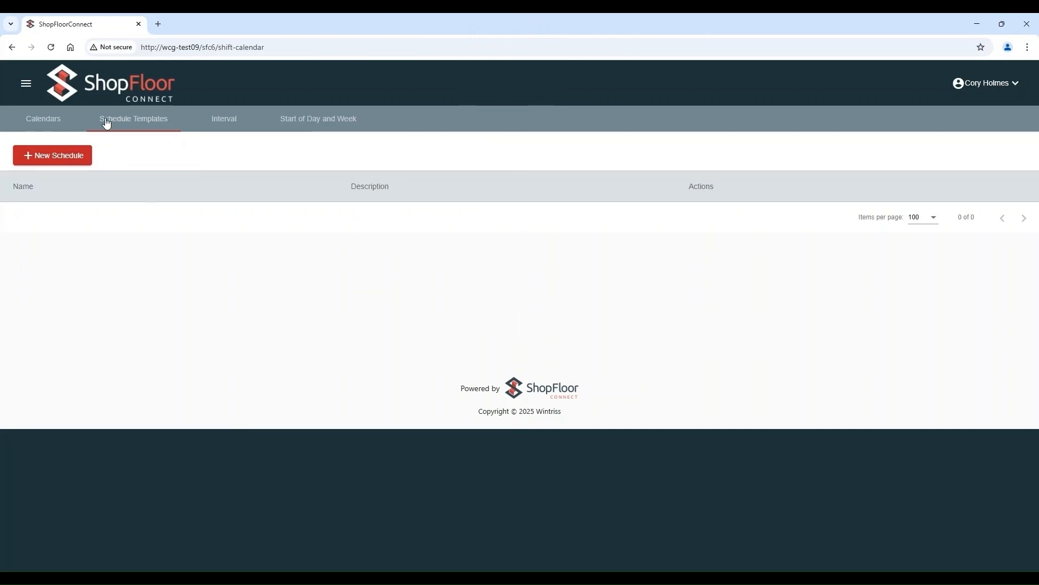
click(57, 163)
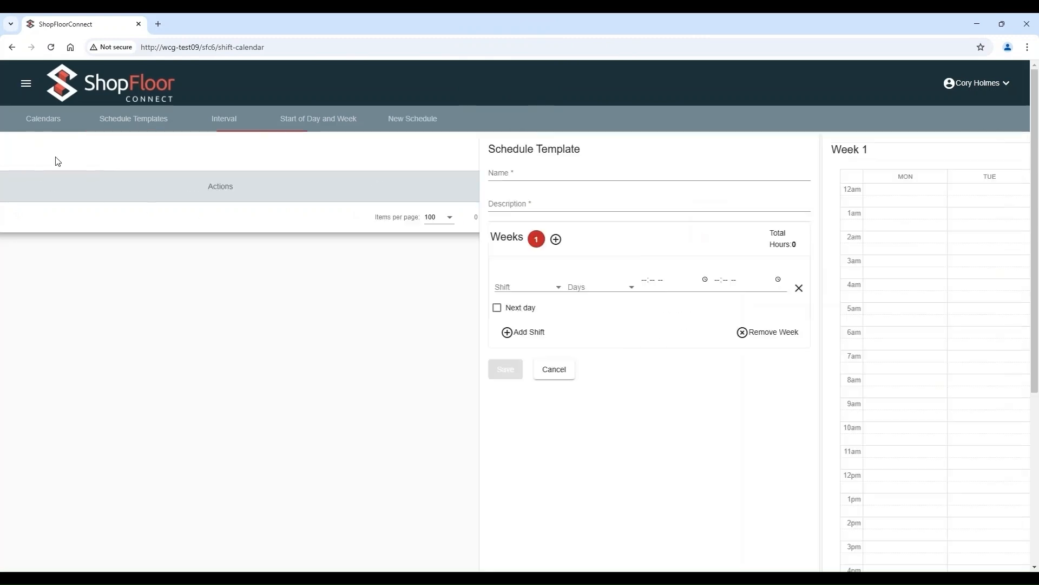
click(60, 175)
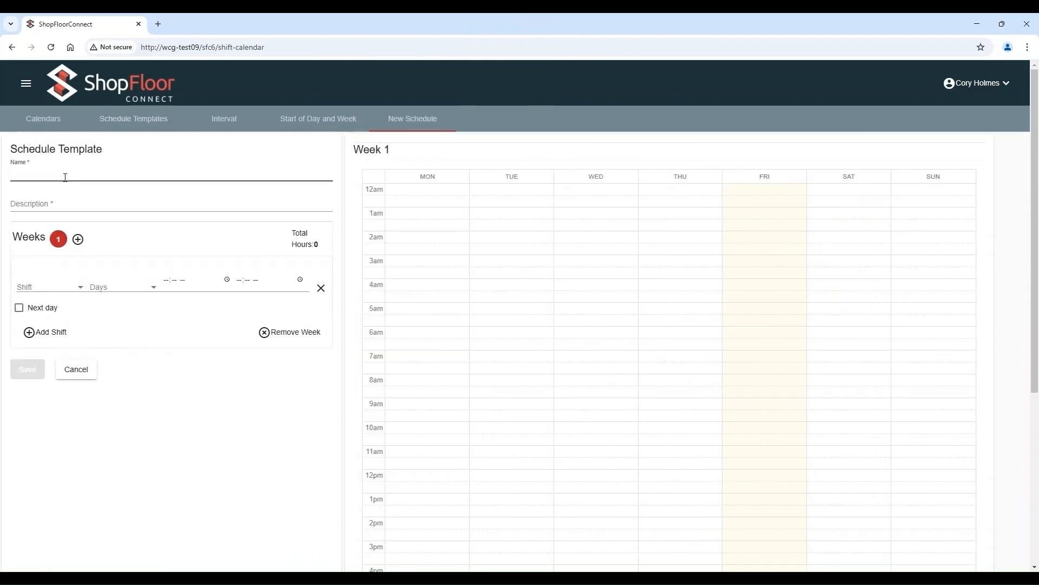
text(Main ShopFloor)
key(Tab)
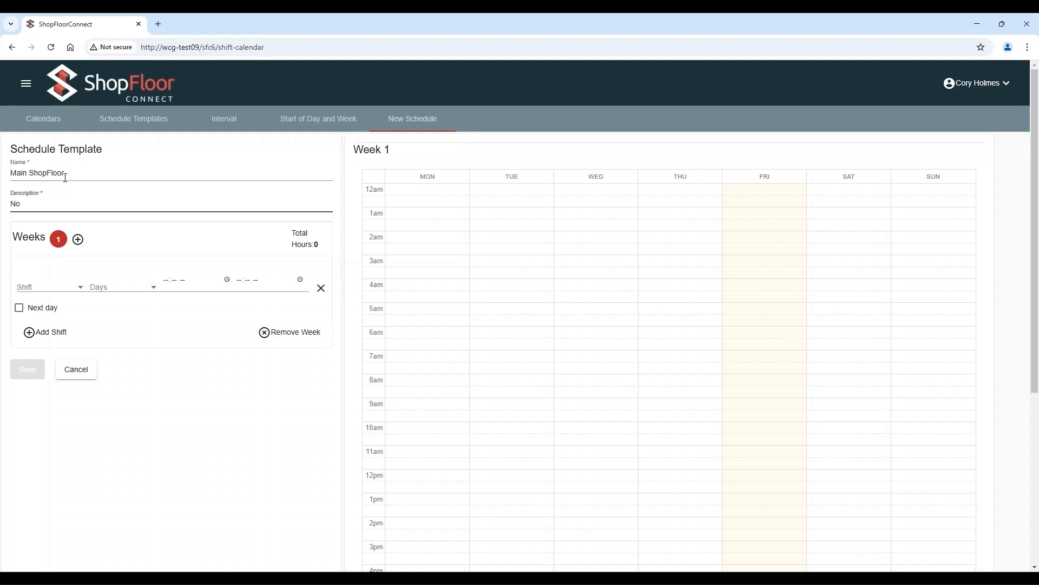
text(No)
click(92, 227)
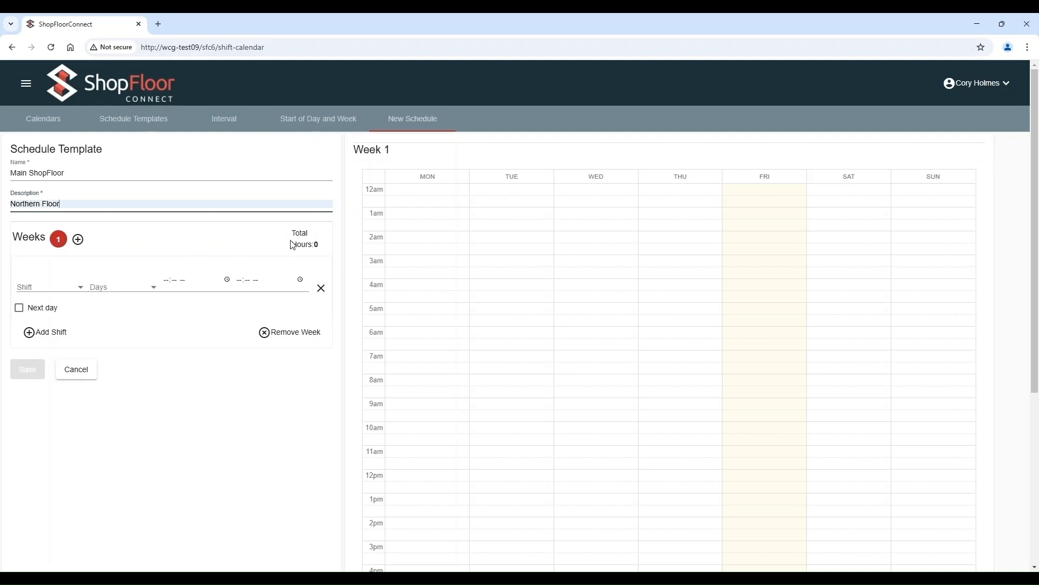
- Assign the 1st Shift interval to Monday through Friday in the first shift row of Week 1
scroll(305, 244, down, 1)
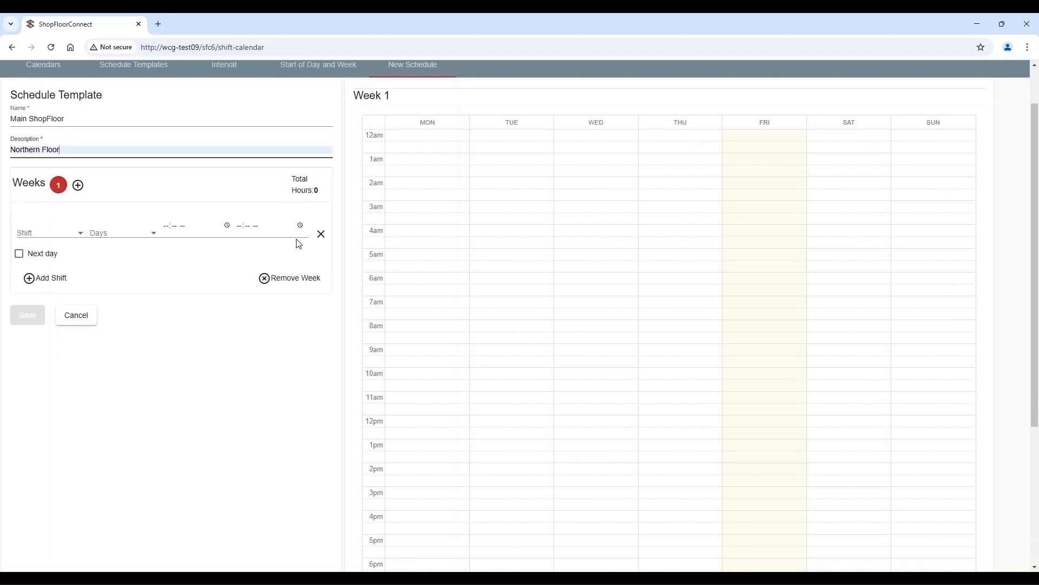
click(37, 234)
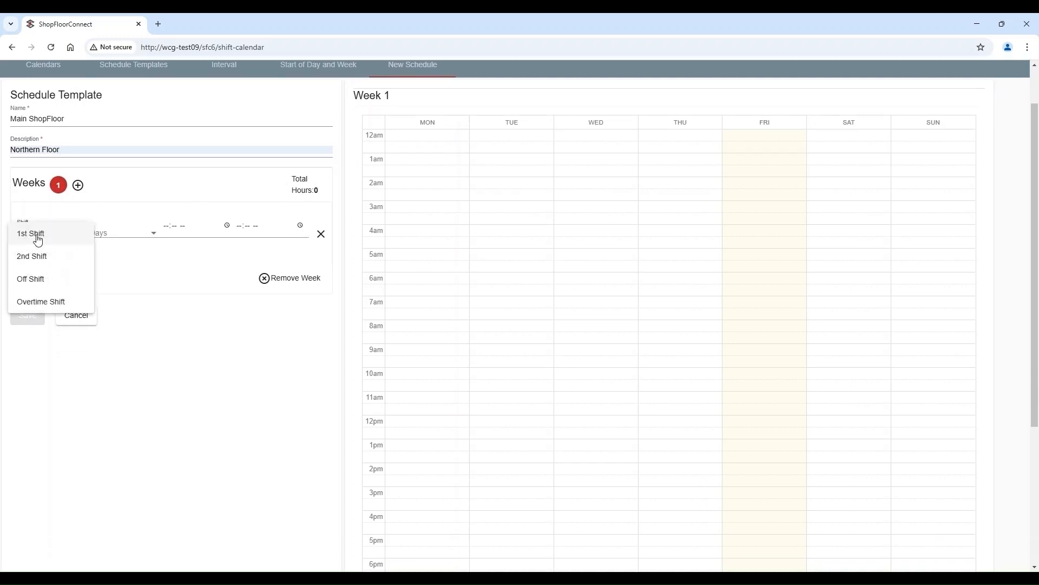
click(38, 238)
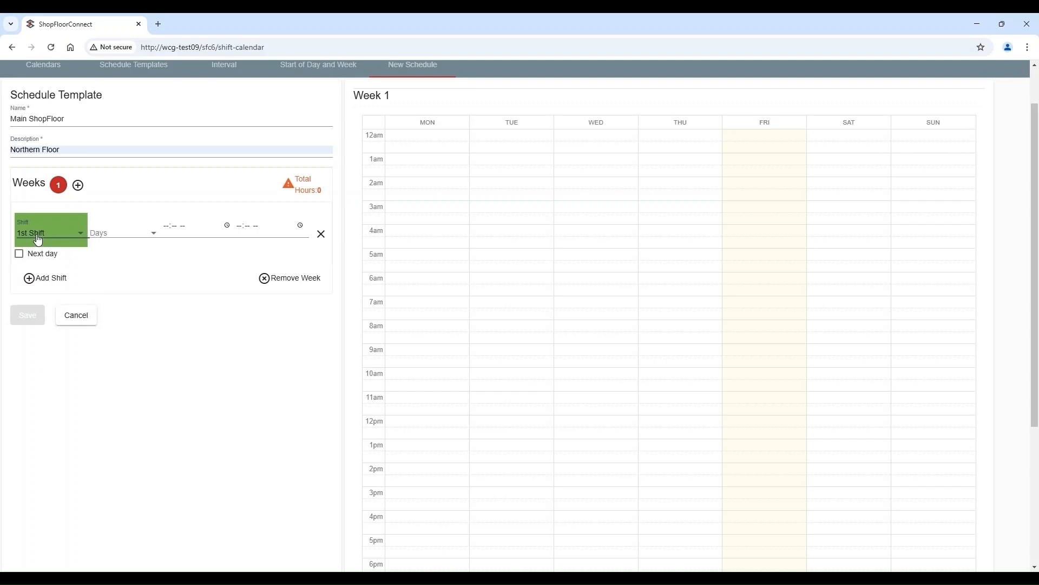
click(95, 234)
click(100, 259)
click(103, 279)
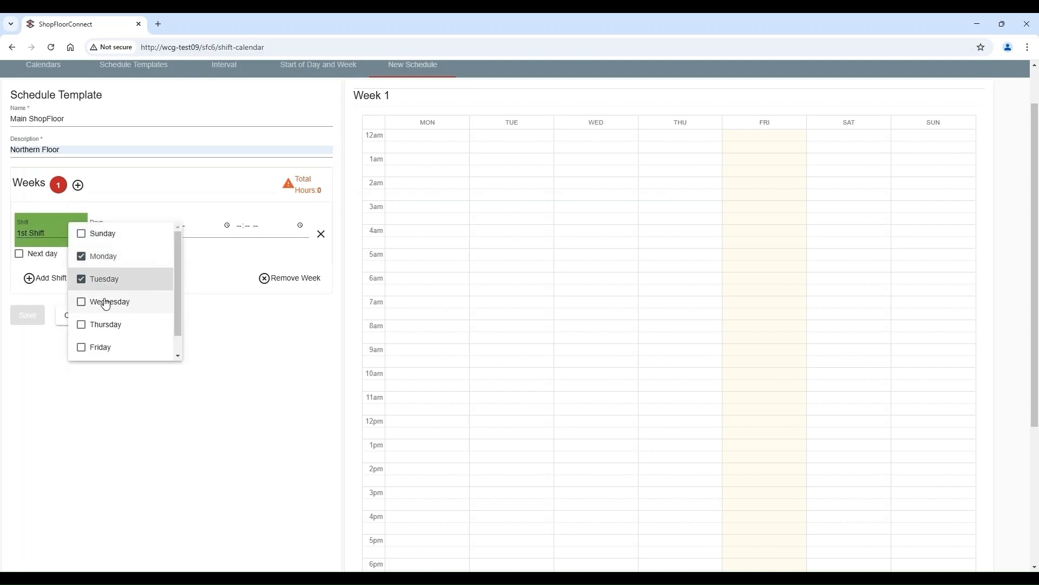
click(104, 301)
click(106, 324)
click(110, 348)
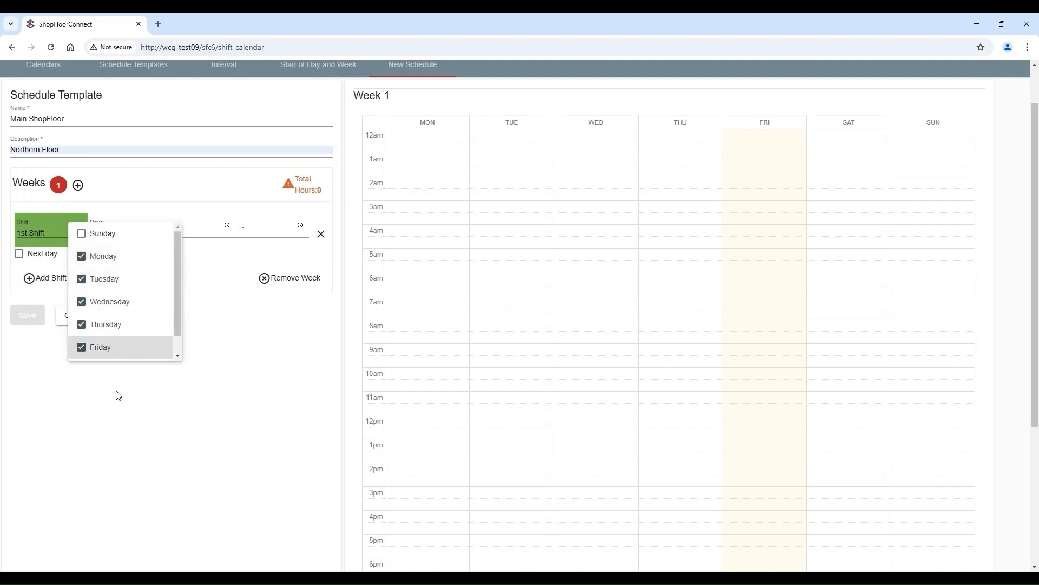
click(119, 390)
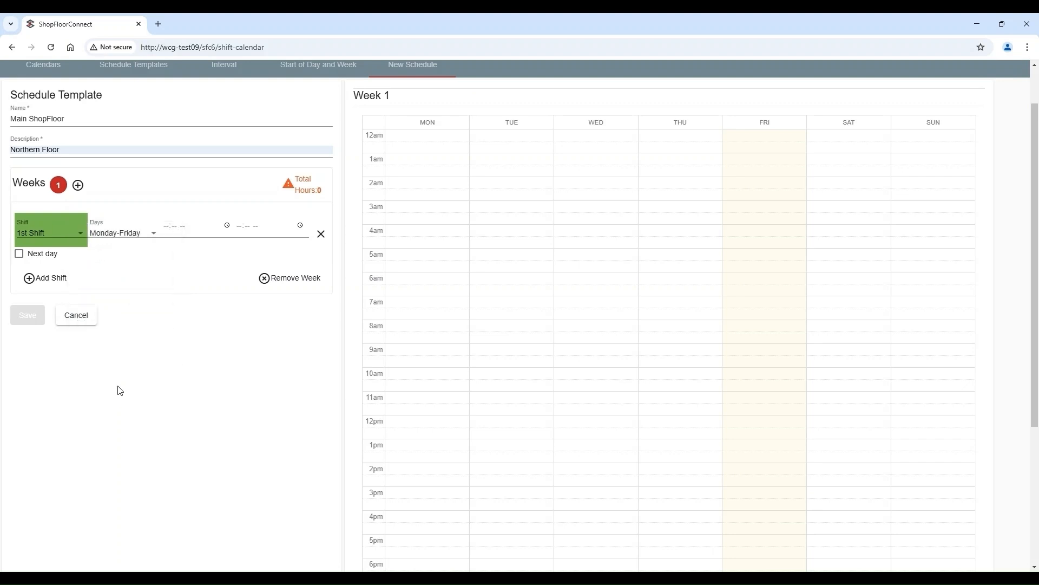
- Set the 1st Shift row to run from 07:00 AM to 03:00 PM
click(168, 232)
text(700a)
key(Tab)
key(Tab)
text(300)
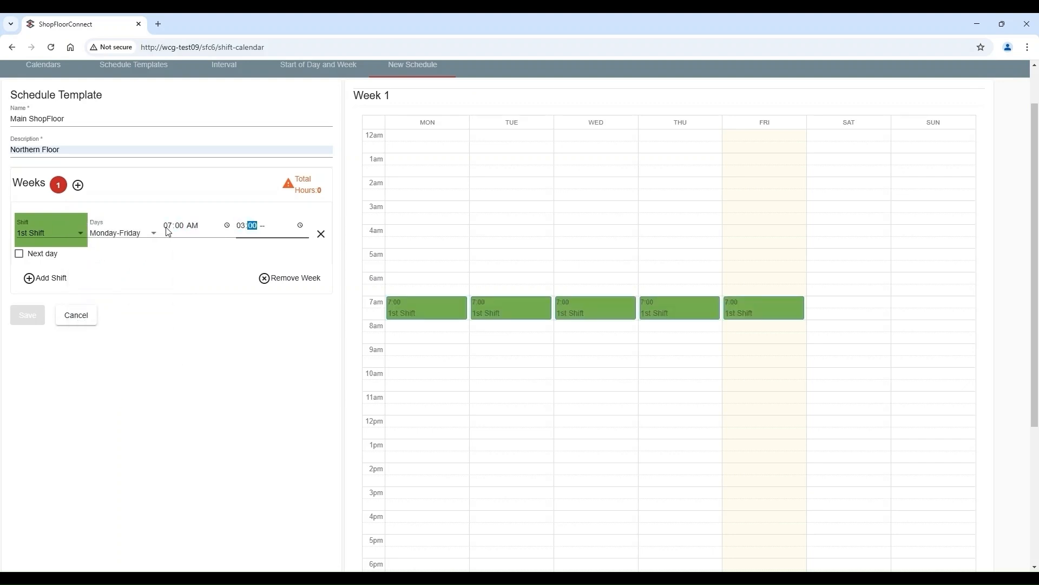
text(p)
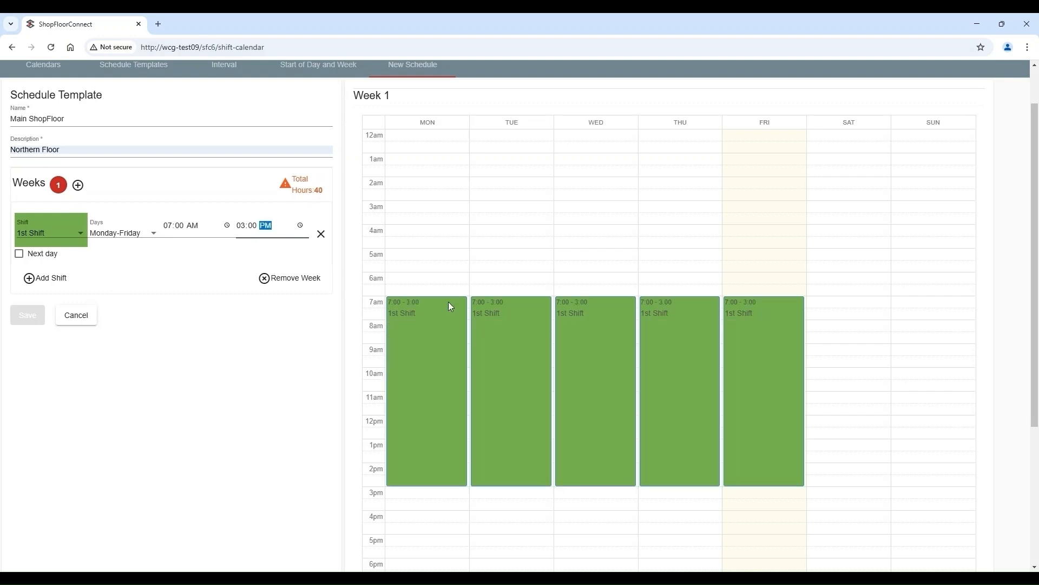
- Add another shift row to Week 1 using 2nd Shift on Monday through Thursday
click(37, 279)
click(37, 295)
click(38, 318)
click(110, 293)
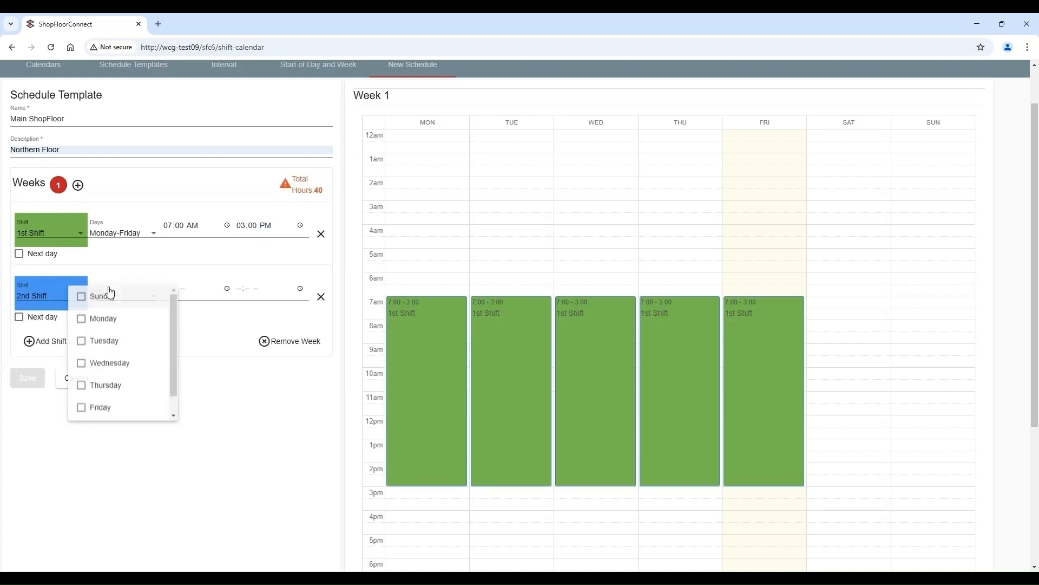
click(103, 318)
click(105, 340)
click(109, 363)
click(106, 385)
click(121, 494)
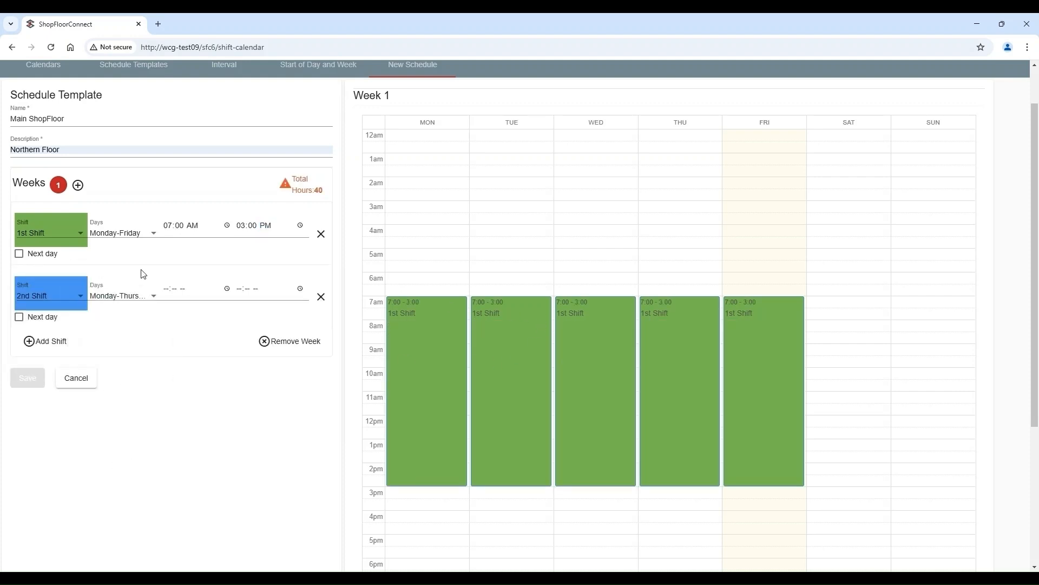
- Set the 2nd Shift row to run from 03:00 PM to 11:00 PM
click(179, 288)
text(0300p)
key(Tab)
text(1100p)
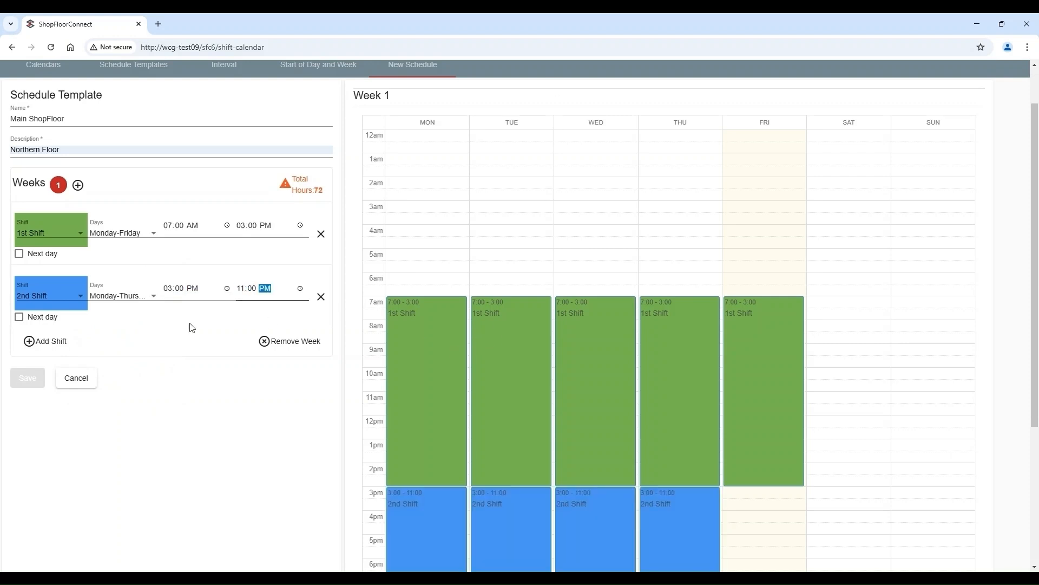
- Add a third shift row to Week 1 using Overtime Shift on Friday only
click(36, 341)
click(41, 357)
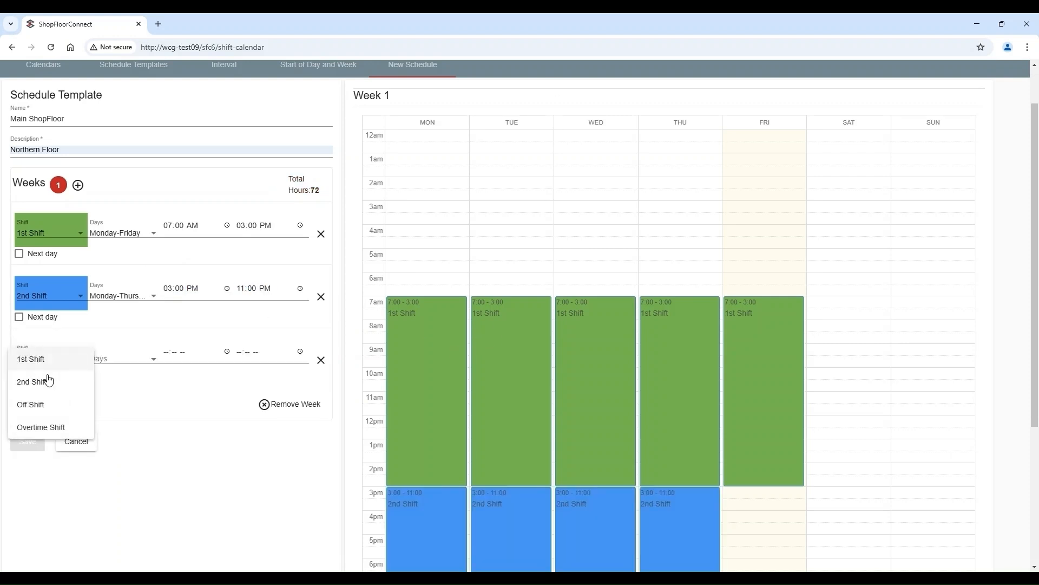
click(51, 427)
click(111, 360)
click(102, 471)
click(171, 356)
- Set Friday's Overtime Shift row to run from 03:00 PM to 11:00 PM
click(171, 356)
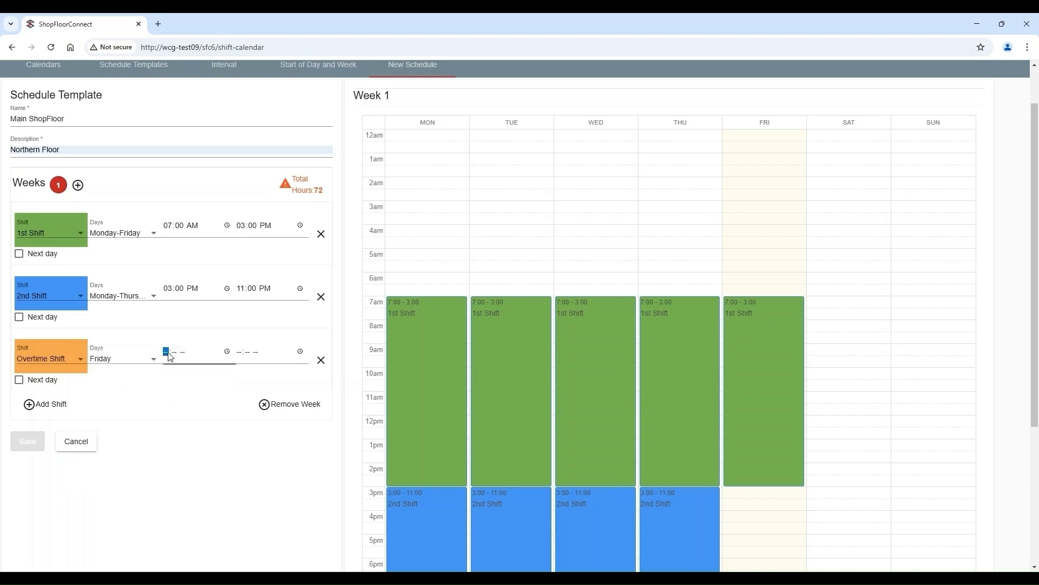
text(0300p)
key(Tab)
text(11)
text(00p)
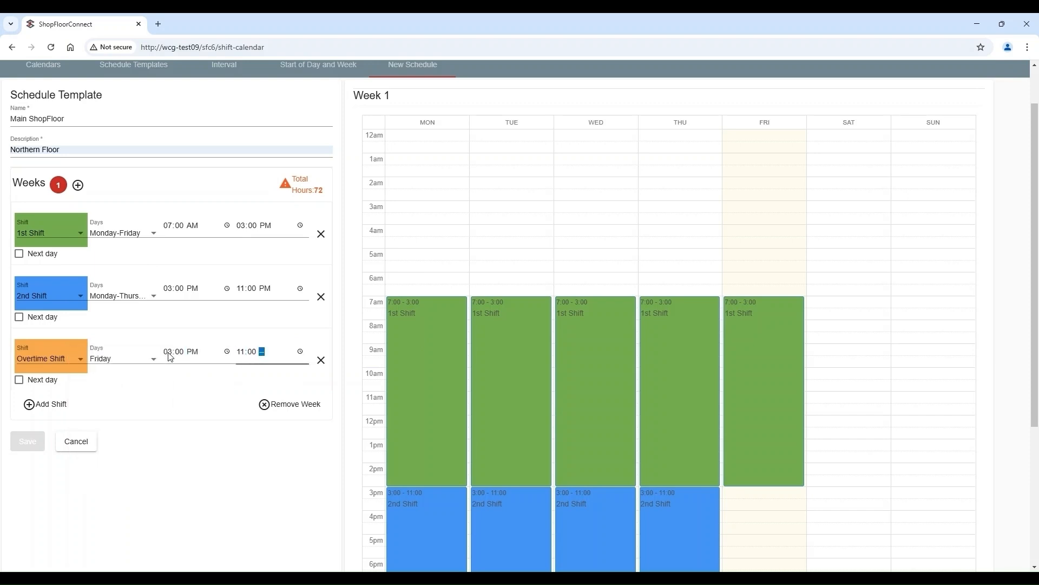
- Add a fourth shift row to Week 1 using Off Shift on Monday through Friday
scroll(633, 341, down, 1)
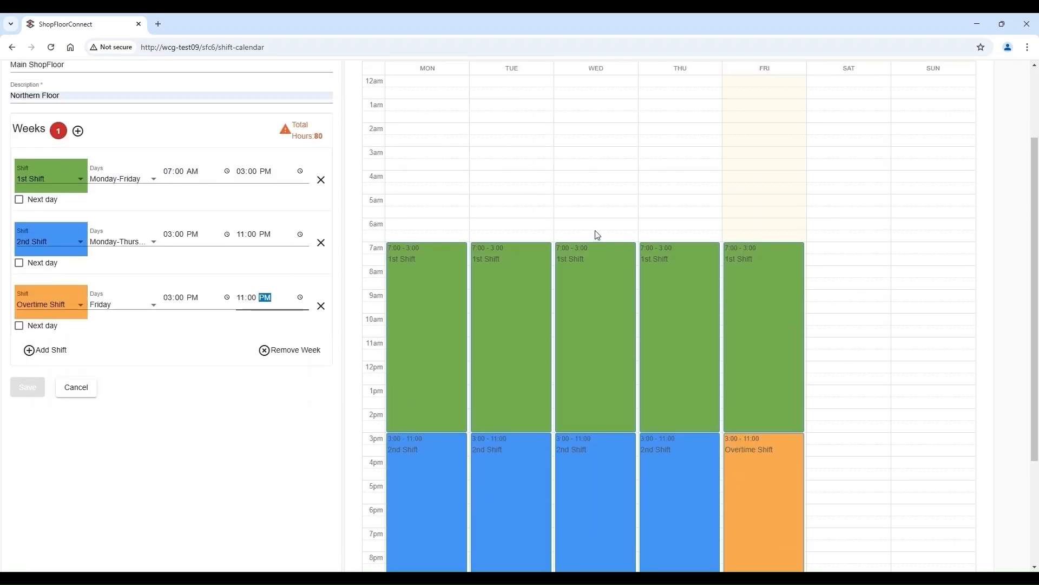
click(35, 351)
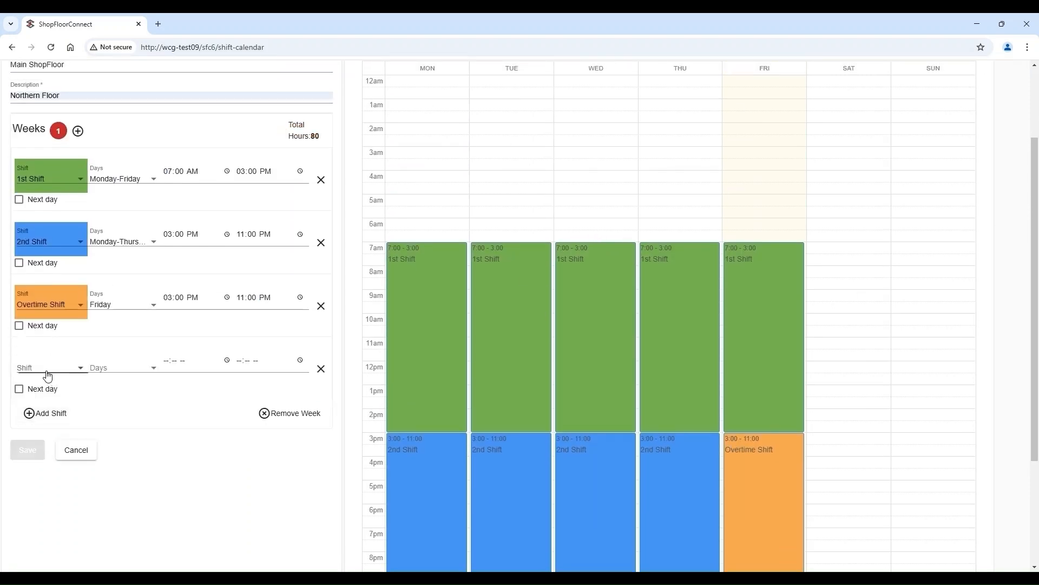
click(48, 371)
click(50, 413)
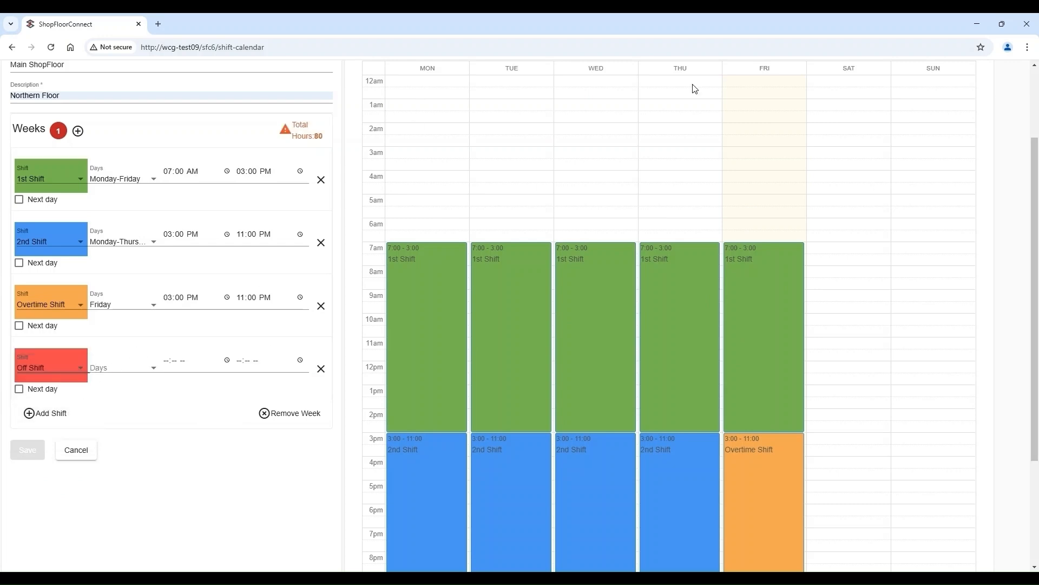
click(108, 368)
click(104, 390)
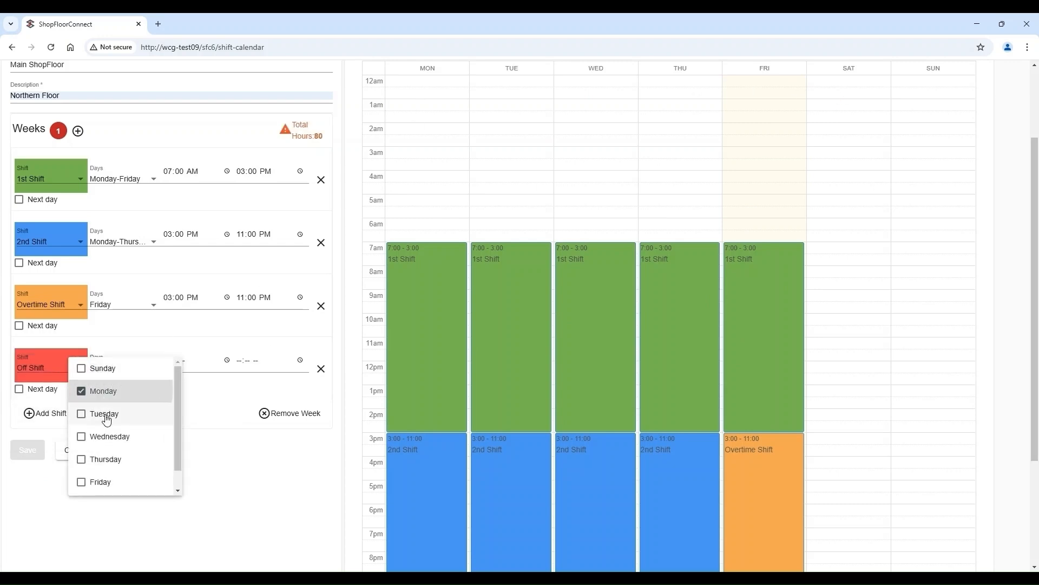
click(105, 414)
click(108, 436)
click(107, 460)
click(103, 482)
click(199, 427)
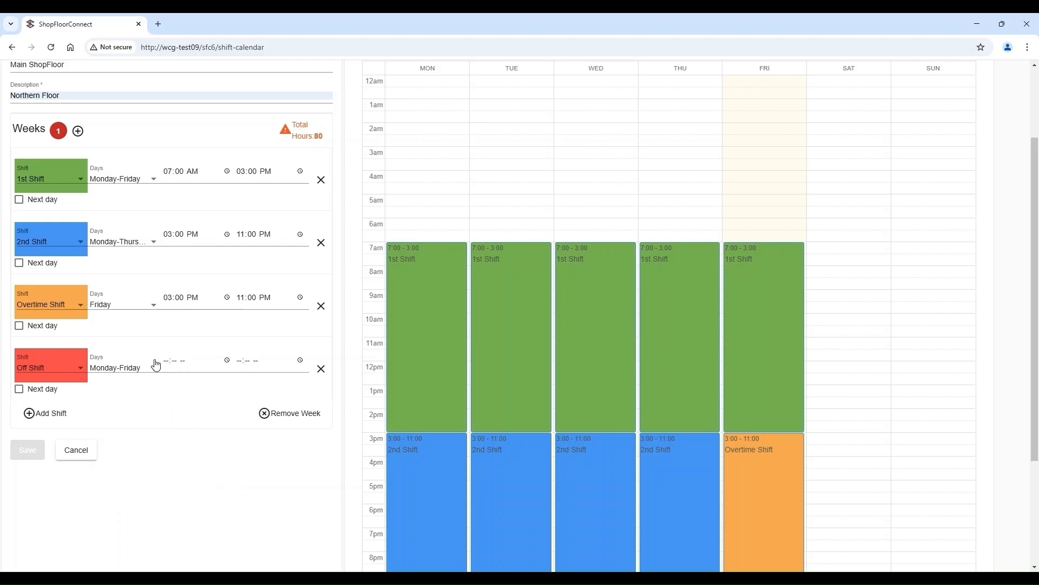
- Set the Monday-Friday Off Shift to run from 11:00 PM to 07:00 AM, ending the next day
click(166, 364)
text(1100)
scroll(179, 365, down, 2)
scroll(242, 347, up, 1)
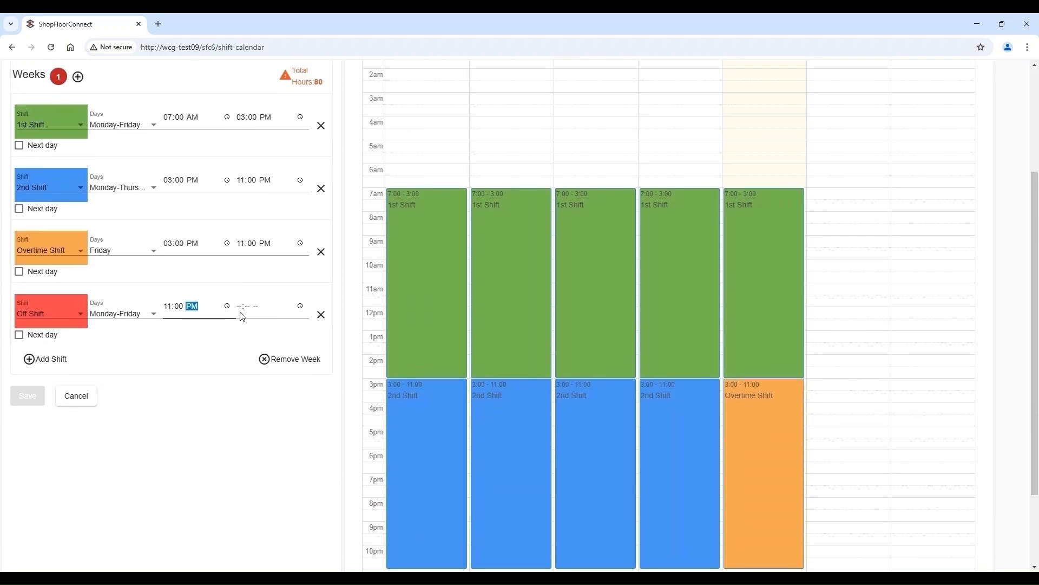
click(242, 317)
scroll(387, 296, up, 2)
text(0700a)
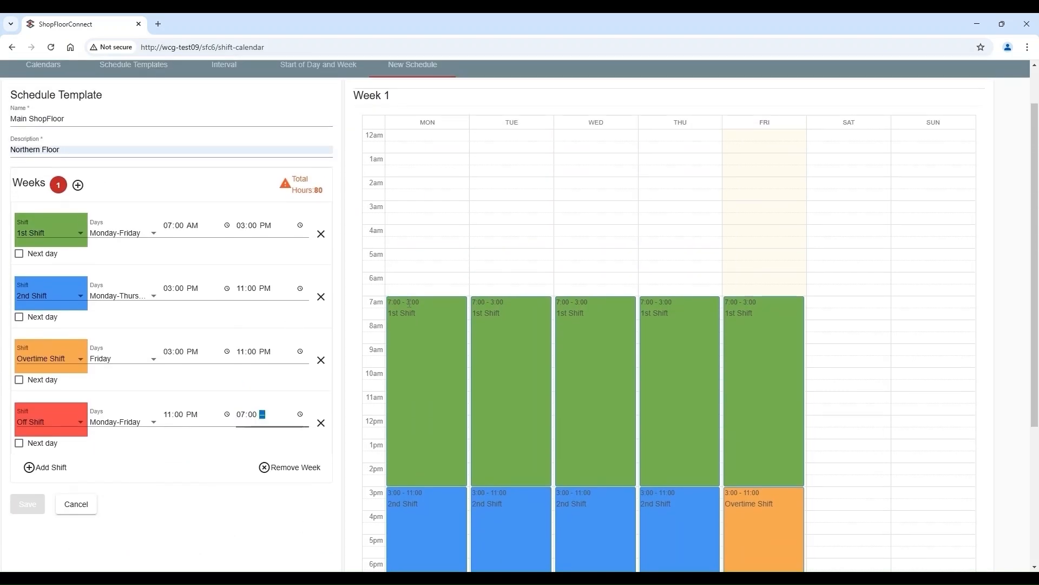
click(20, 444)
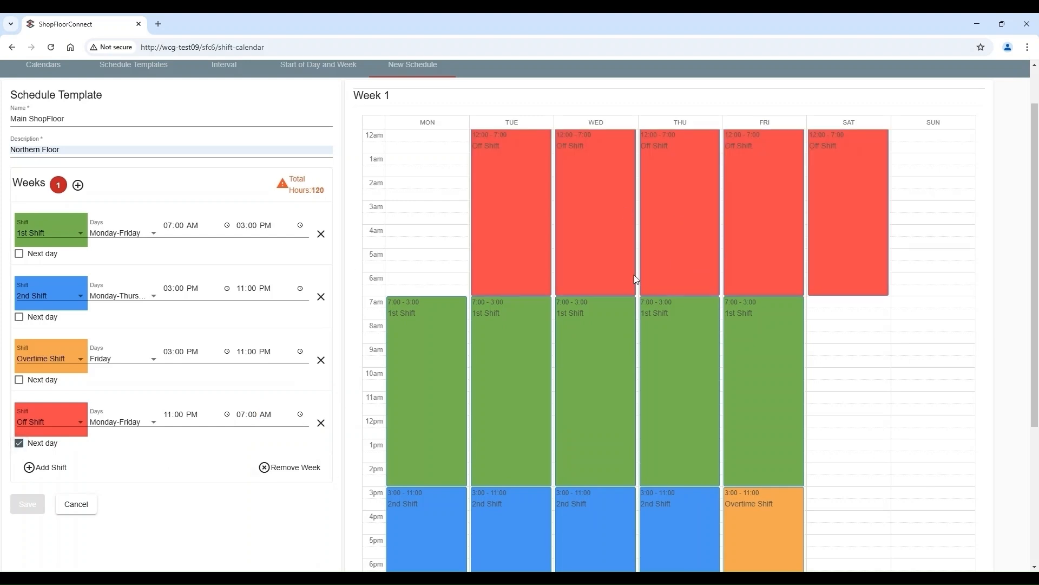
- Add a fifth shift row to Week 1 using Off Shift on Saturday and Sunday
click(55, 468)
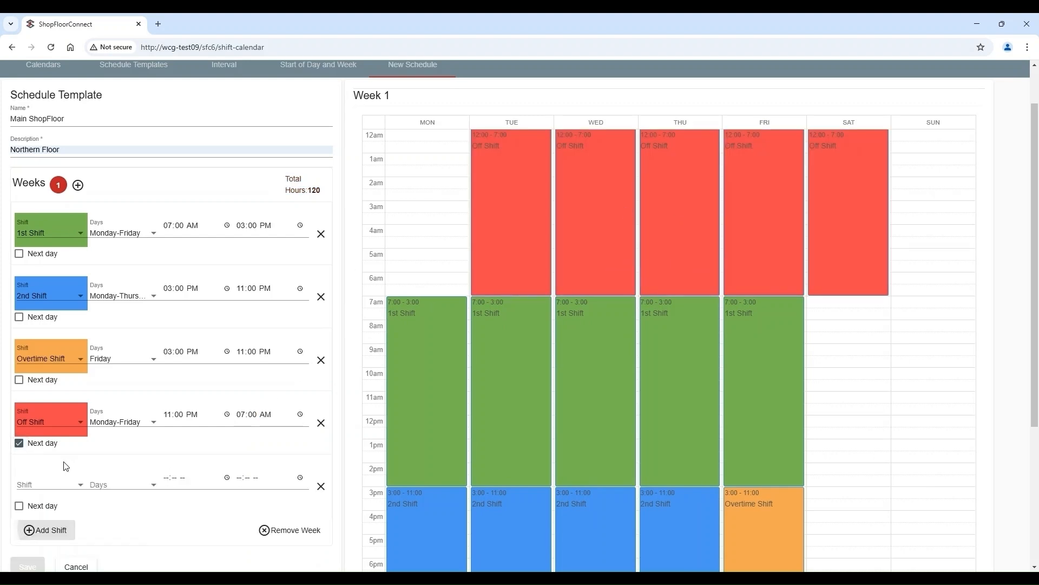
click(43, 486)
click(41, 530)
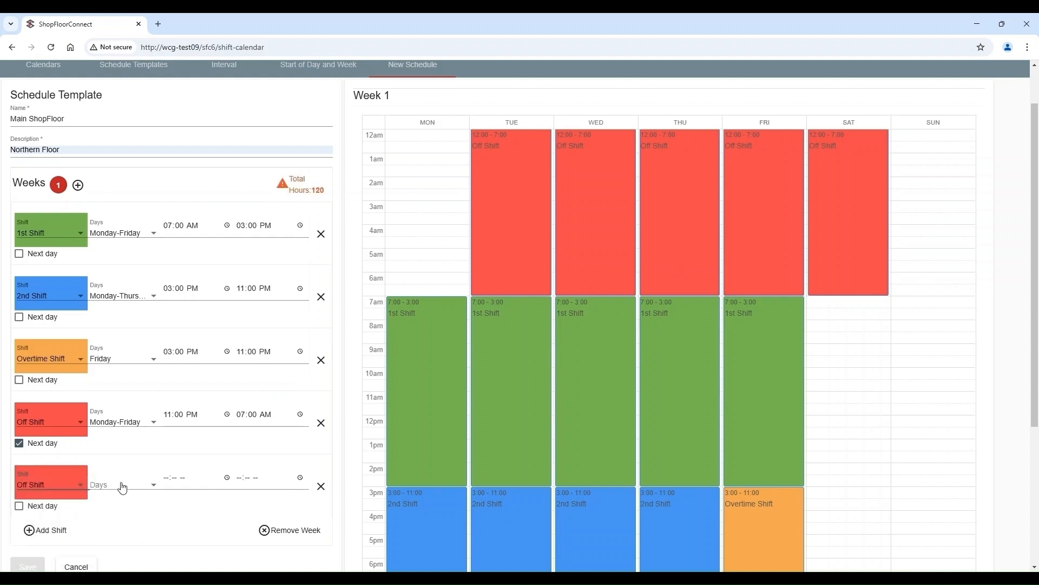
click(124, 486)
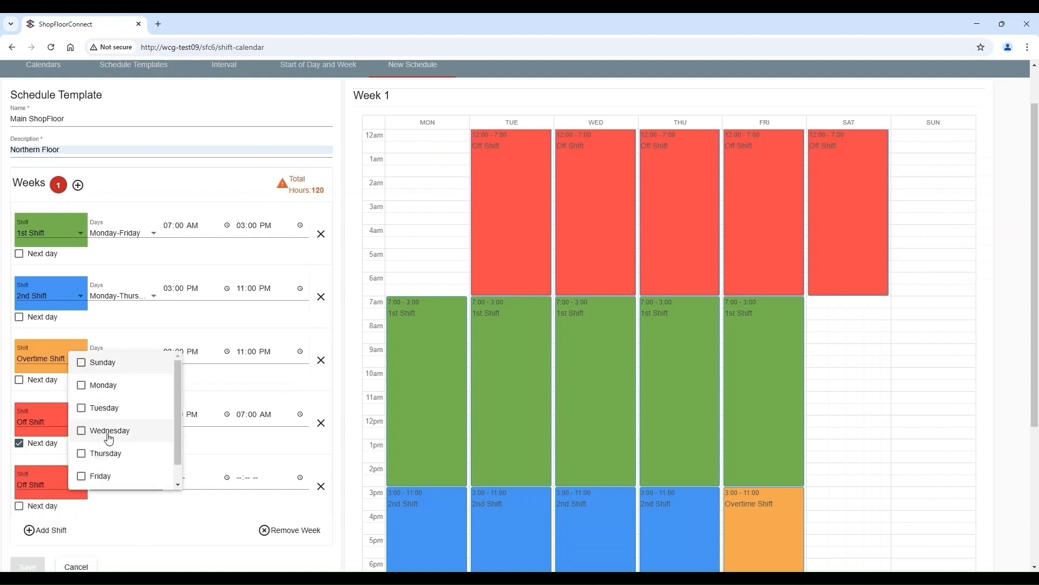
scroll(105, 469, down, 1)
click(104, 476)
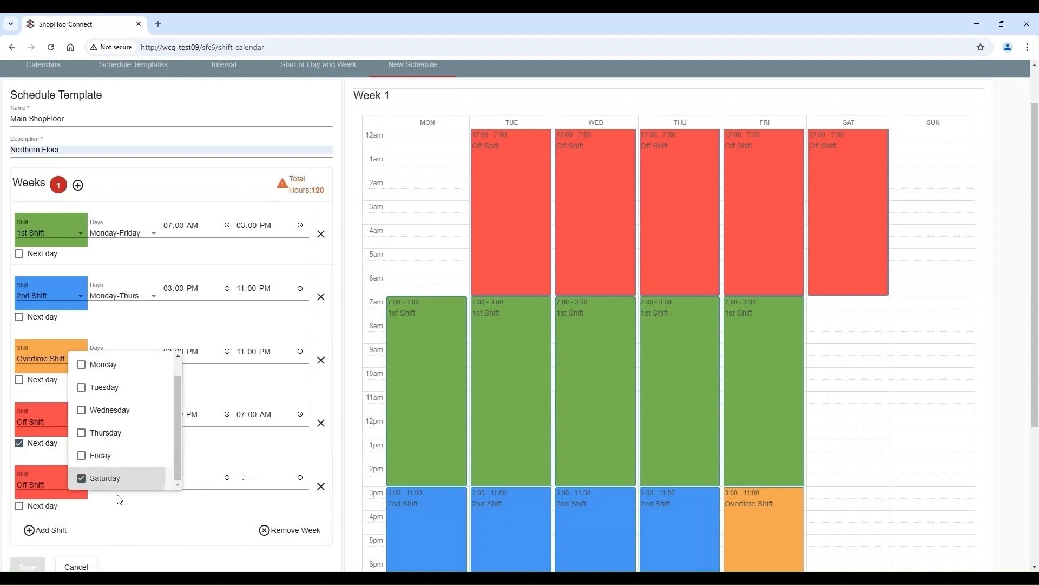
click(136, 519)
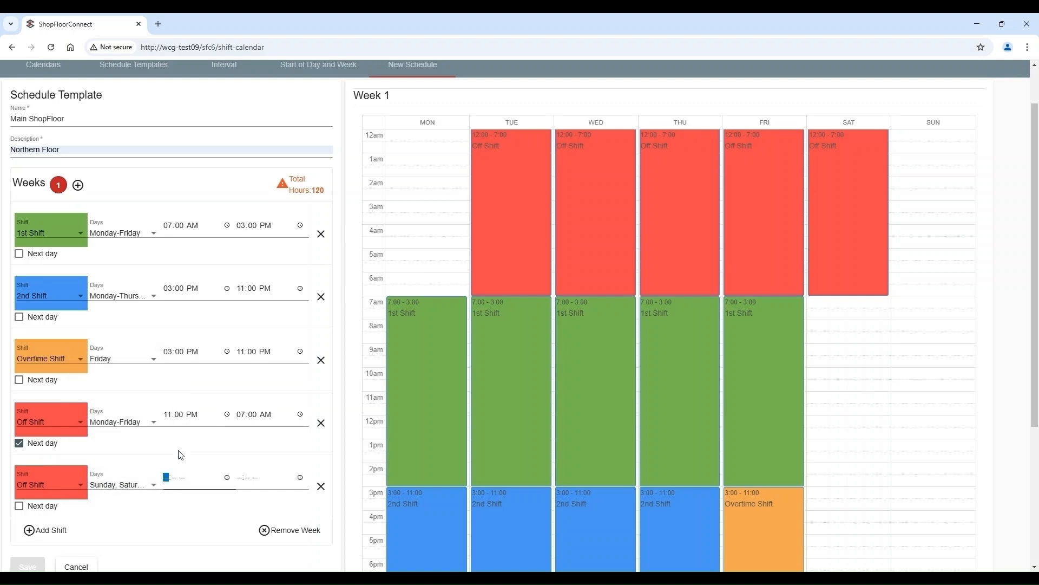
- Set the weekend Off Shift to run from 07:00 AM to 07:00 AM, ending the next day
text(0700)
key(Tab)
text(0700)
scroll(177, 450, down, 1)
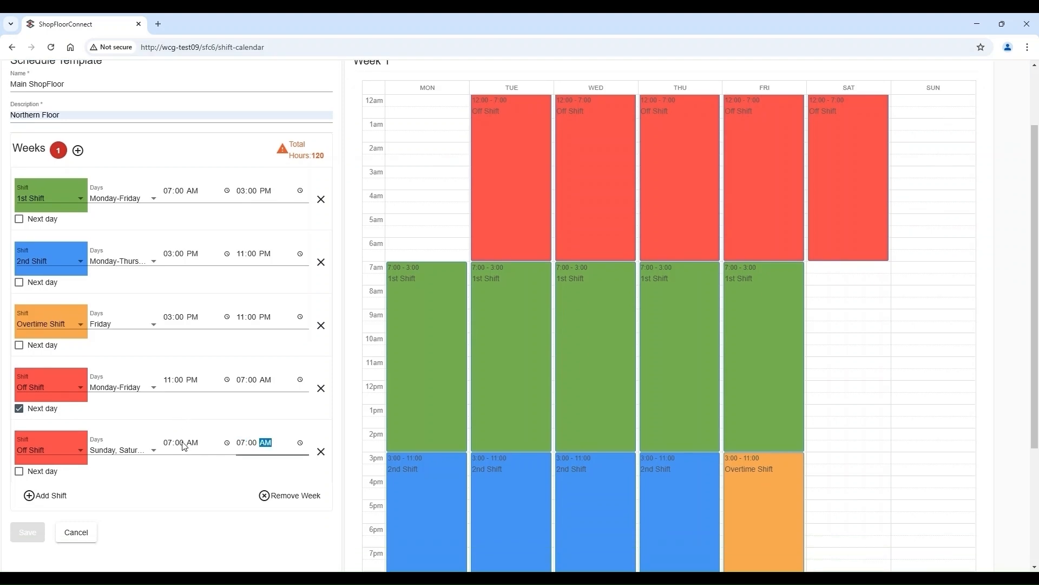
click(45, 456)
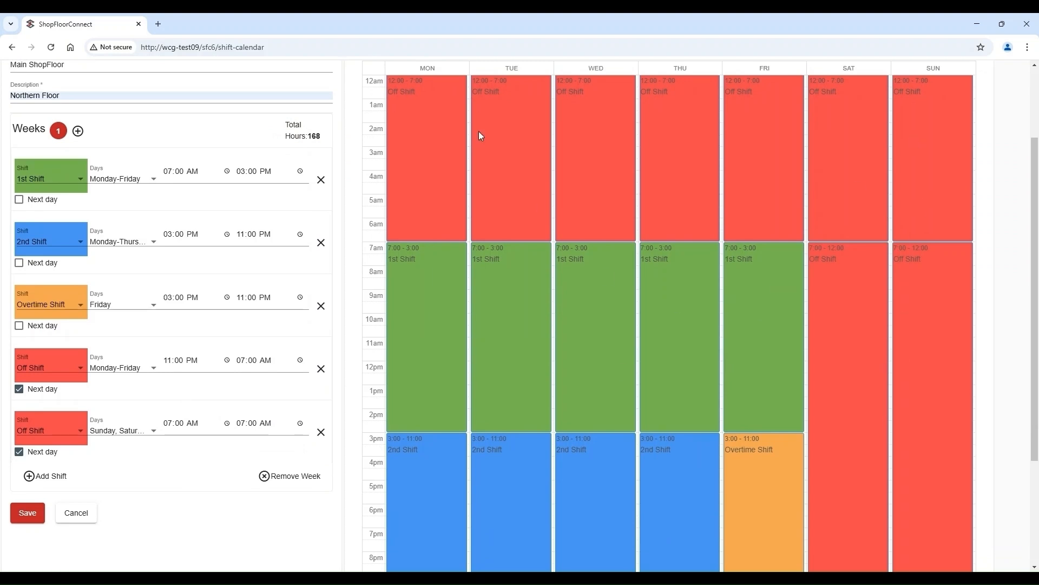
- Review the full week of shifts and total hours, and save the Main ShopFloor schedule template
scroll(408, 165, down, 1)
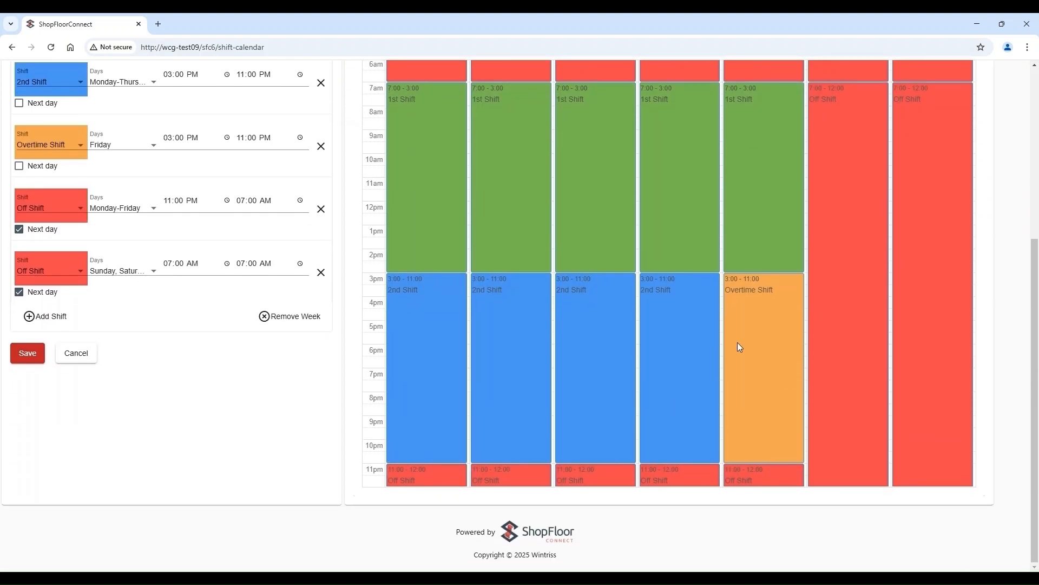
scroll(309, 205, up, 3)
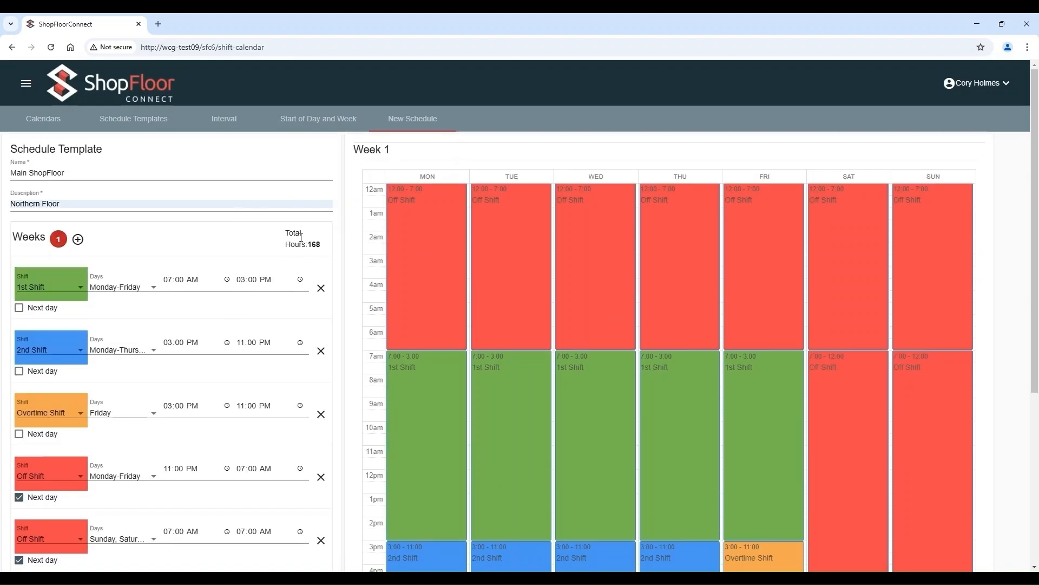
scroll(301, 236, down, 2)
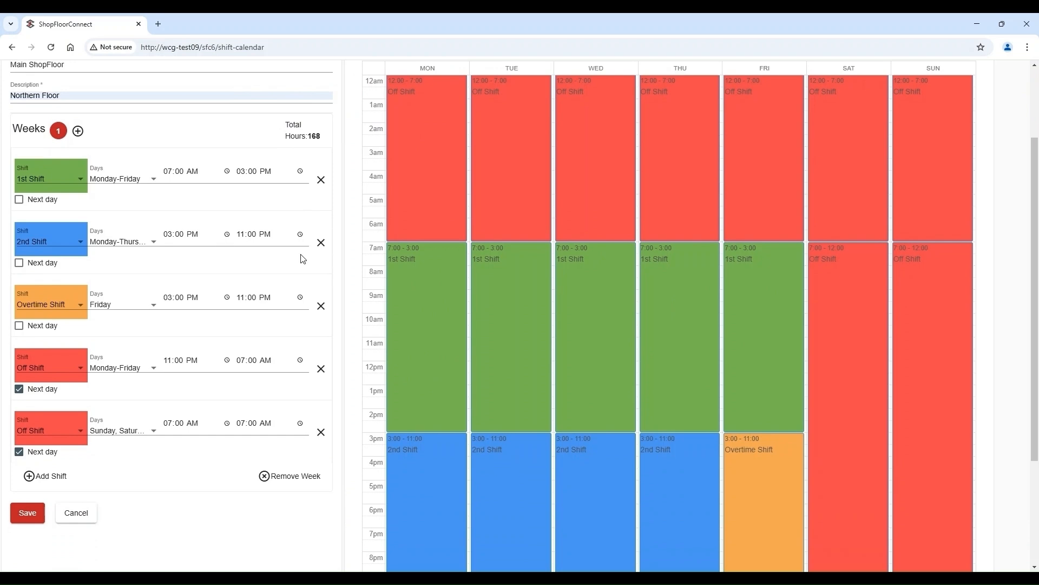
click(27, 512)
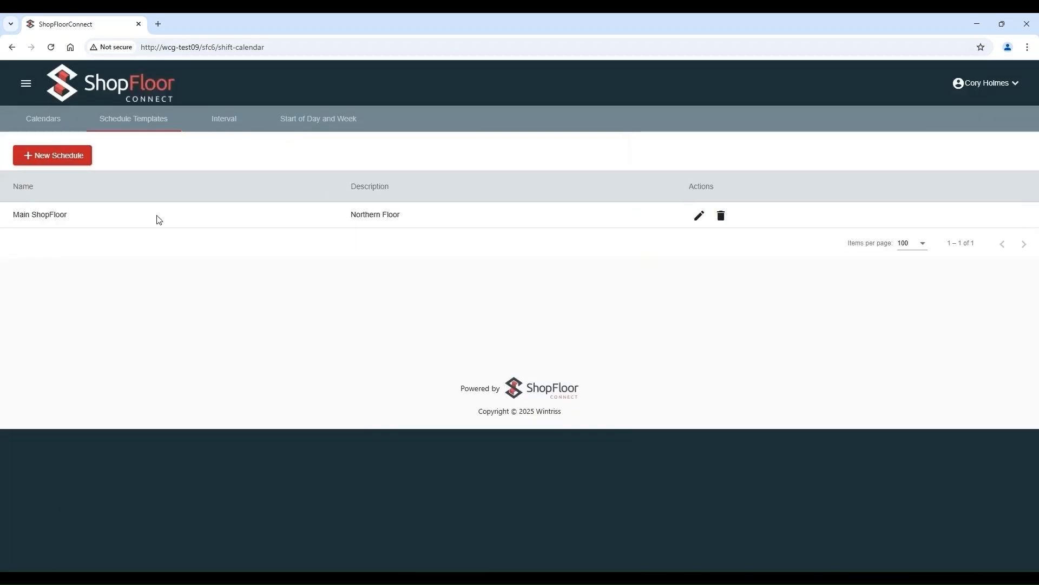
- Display the shift calendar of the Minster 300 Ton machine in the Main ShopFloor site's Stamping area
click(38, 120)
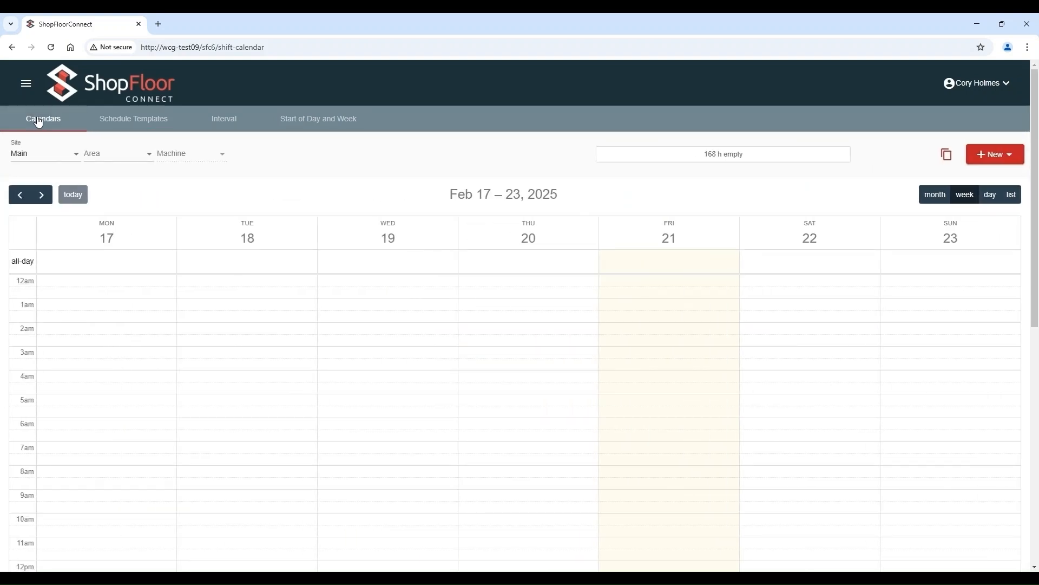
click(32, 156)
click(43, 199)
click(127, 156)
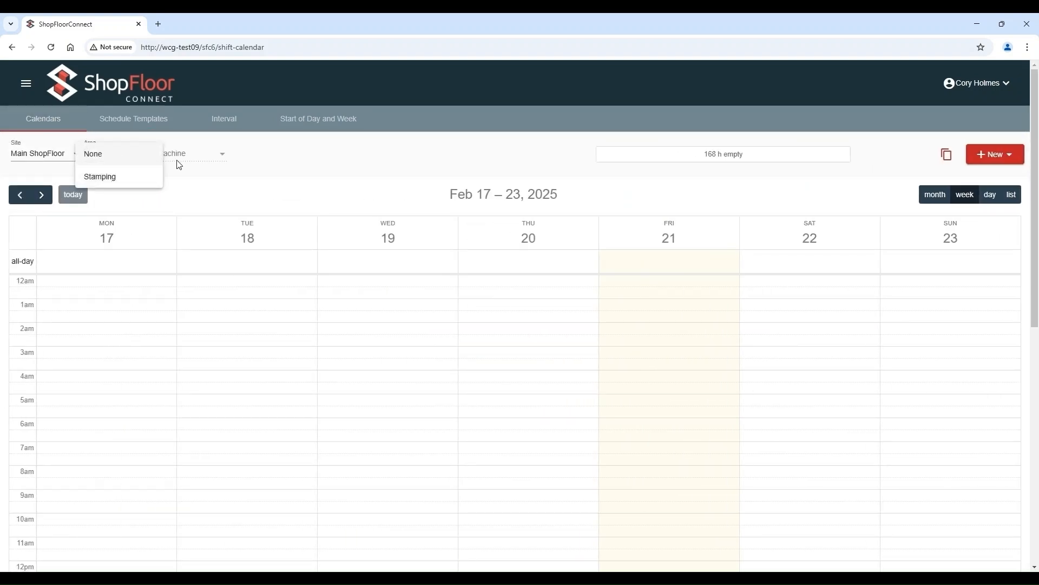
click(100, 175)
click(174, 156)
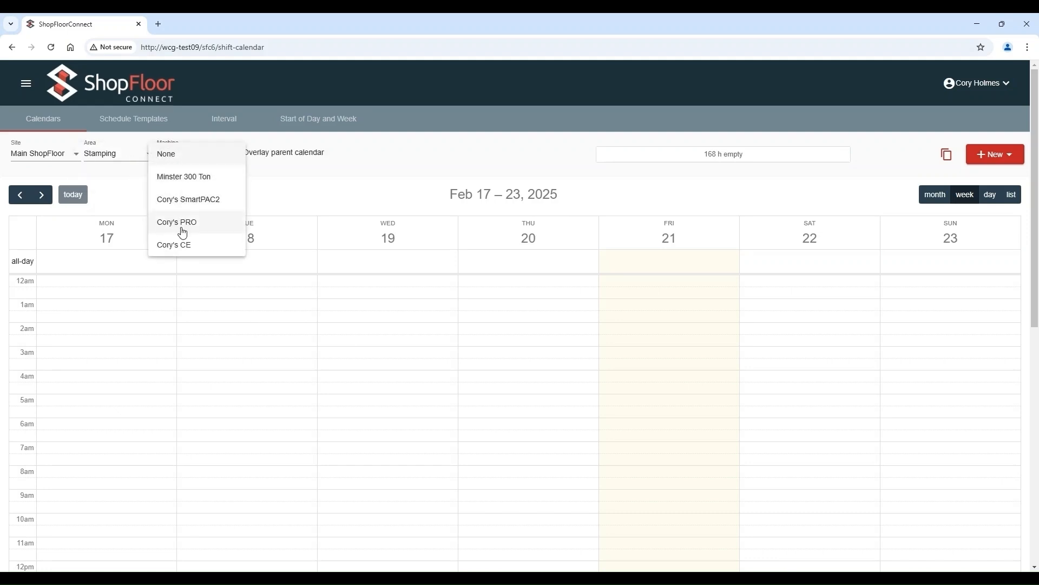
click(177, 177)
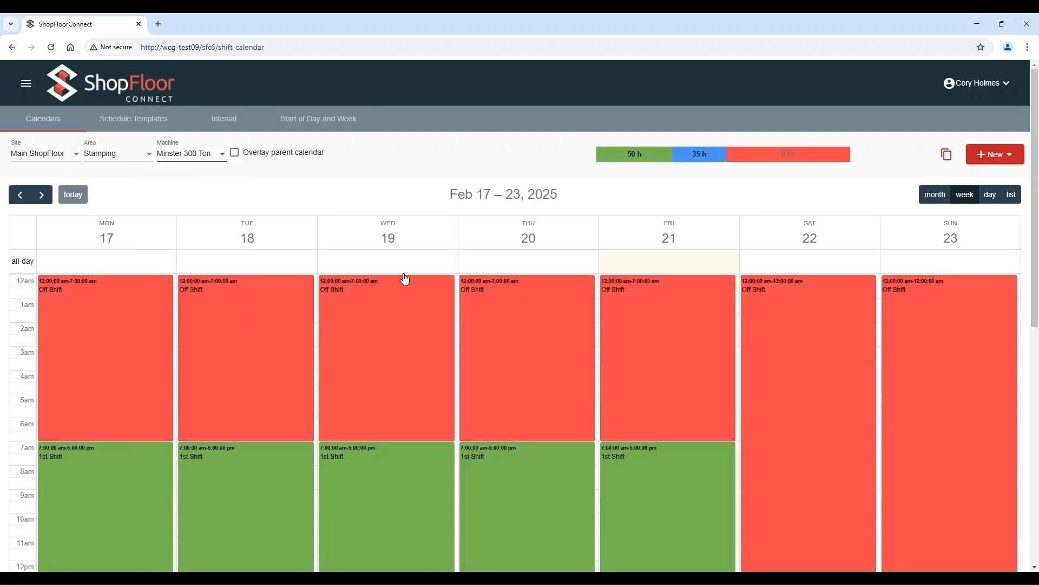
- Reset the machine and area filters to None and show the Main ShopFloor site calendar by month
click(207, 157)
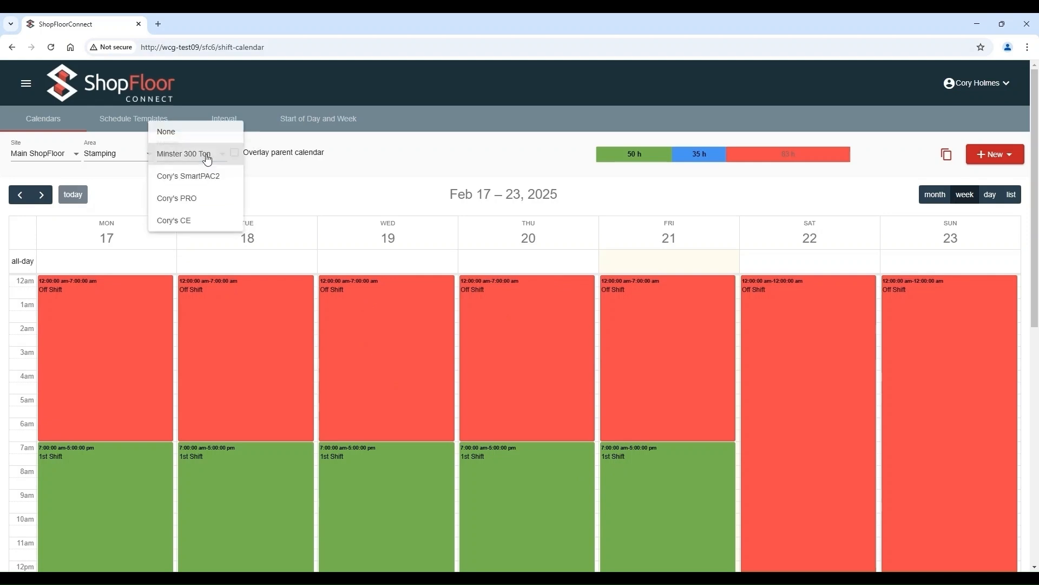
click(180, 133)
click(117, 157)
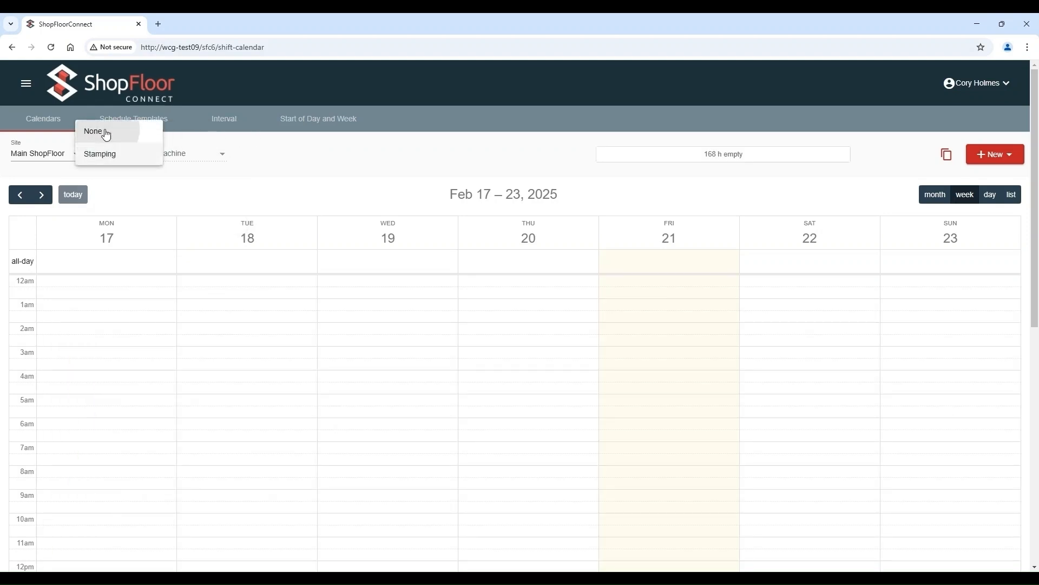
click(103, 132)
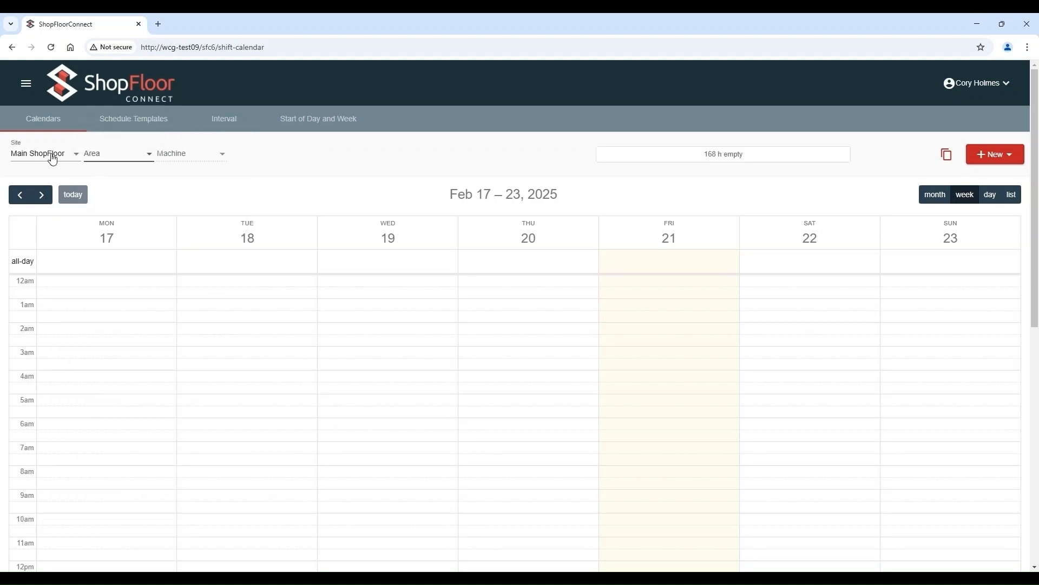
click(569, 157)
click(936, 196)
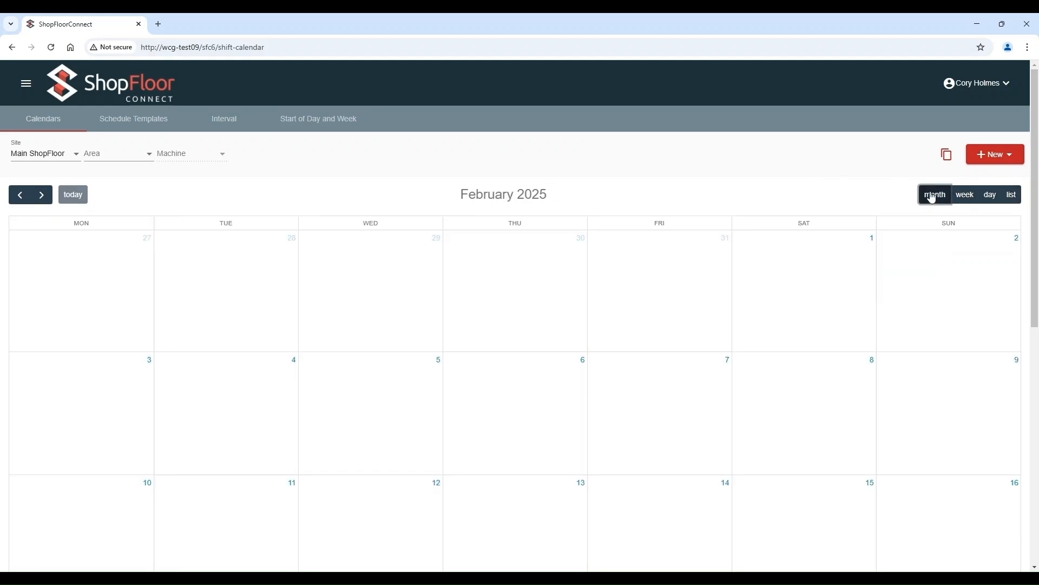
- Apply the Main ShopFloor schedule template to the site calendar, starting 01/01/2025 and never ending, and save it
click(998, 155)
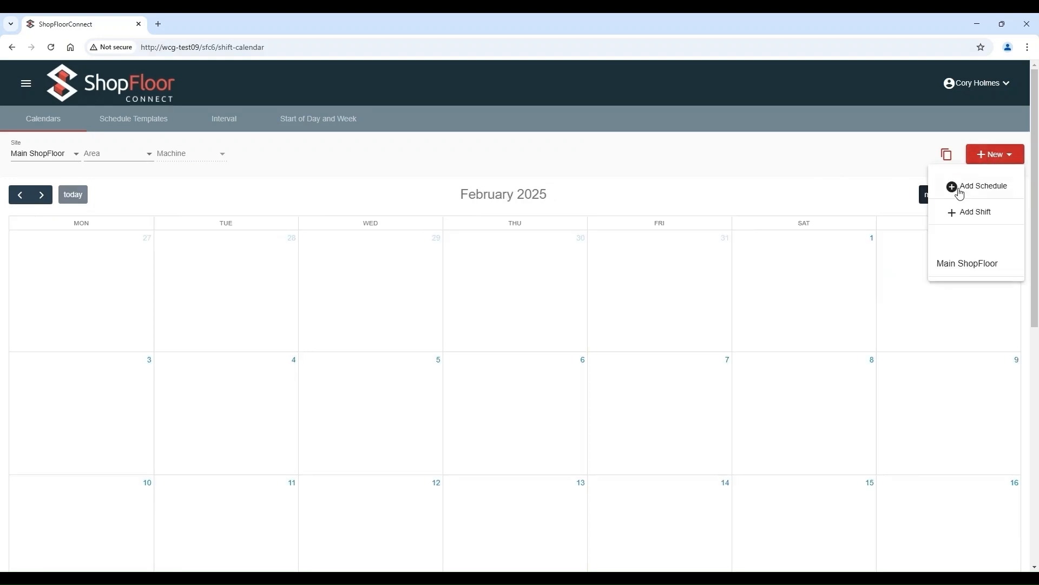
click(967, 265)
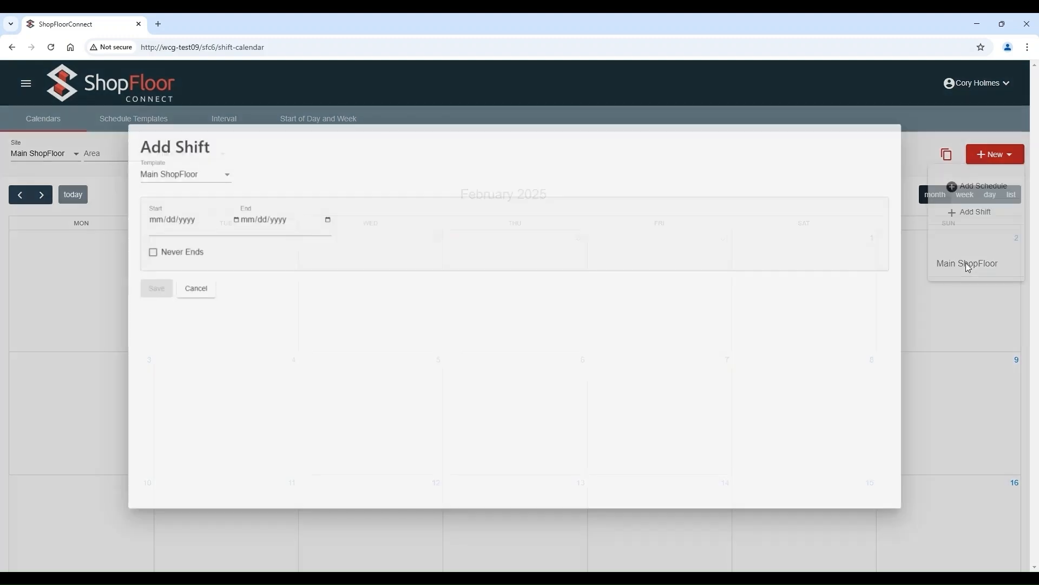
click(144, 165)
click(144, 164)
click(132, 217)
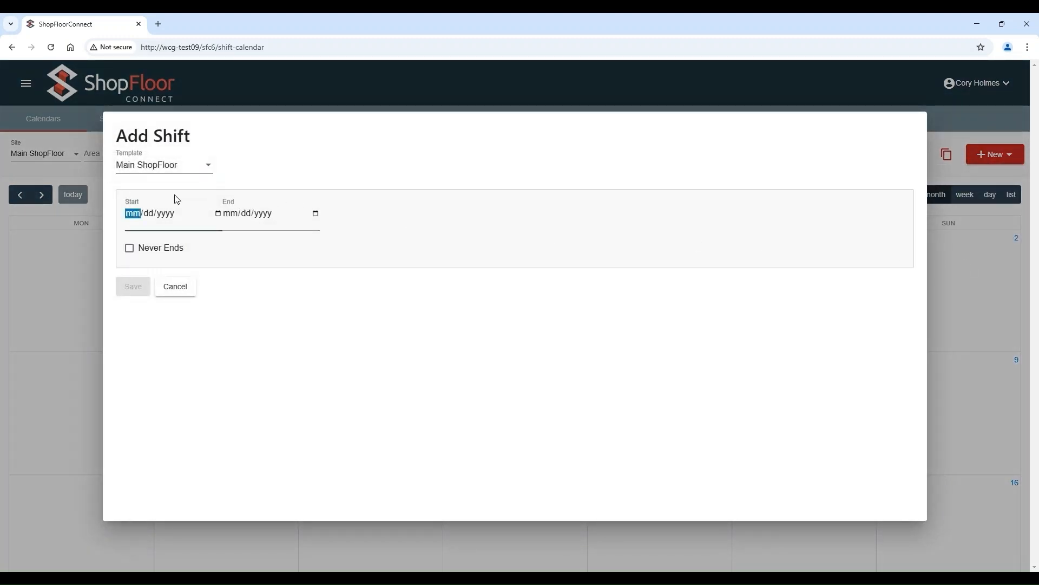
text(01012025)
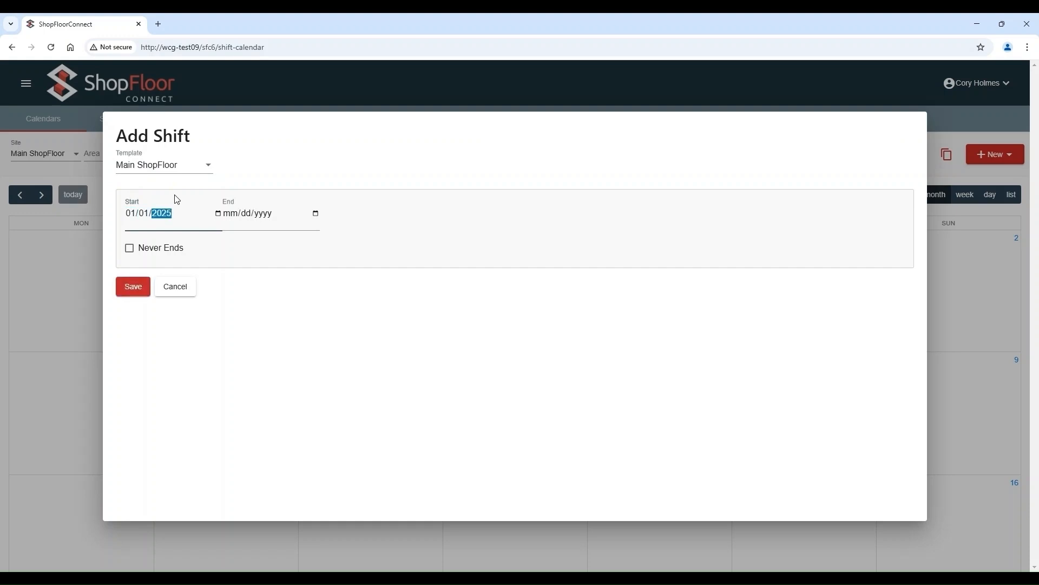
click(130, 249)
click(131, 250)
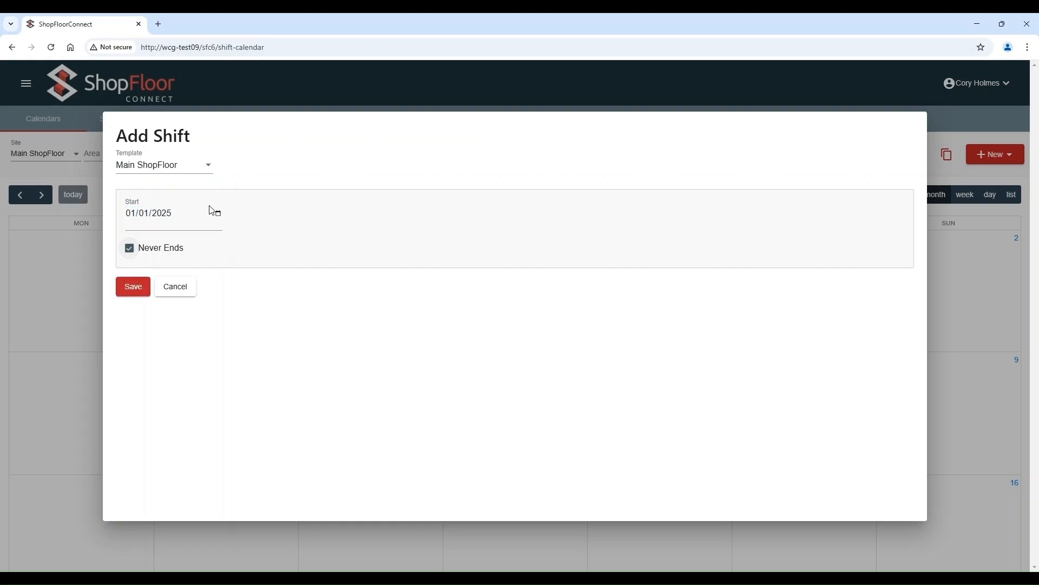
click(140, 287)
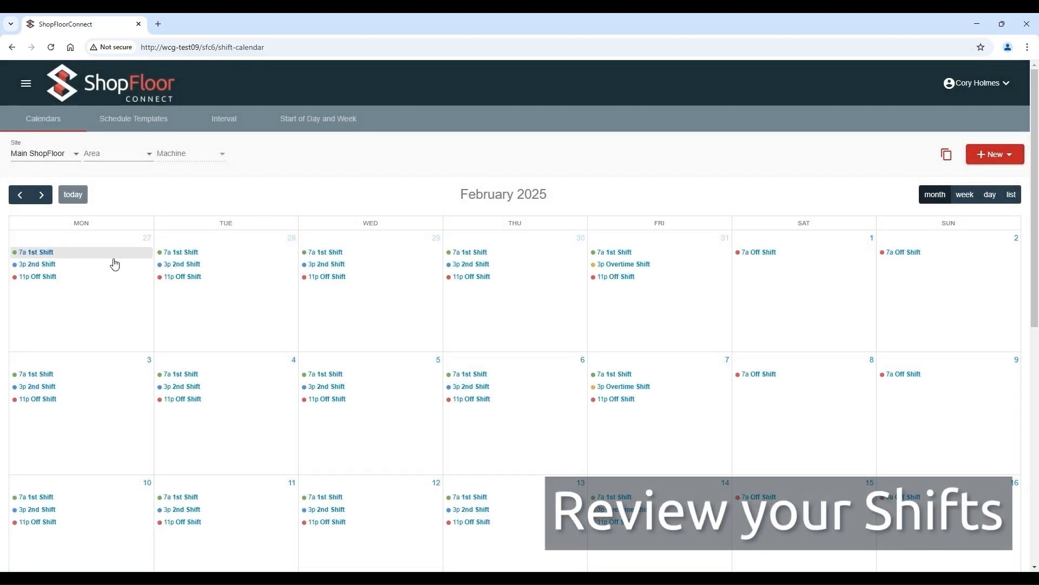
- Review the applied Main ShopFloor shifts in the week, day and list views
click(963, 199)
scroll(290, 302, down, 6)
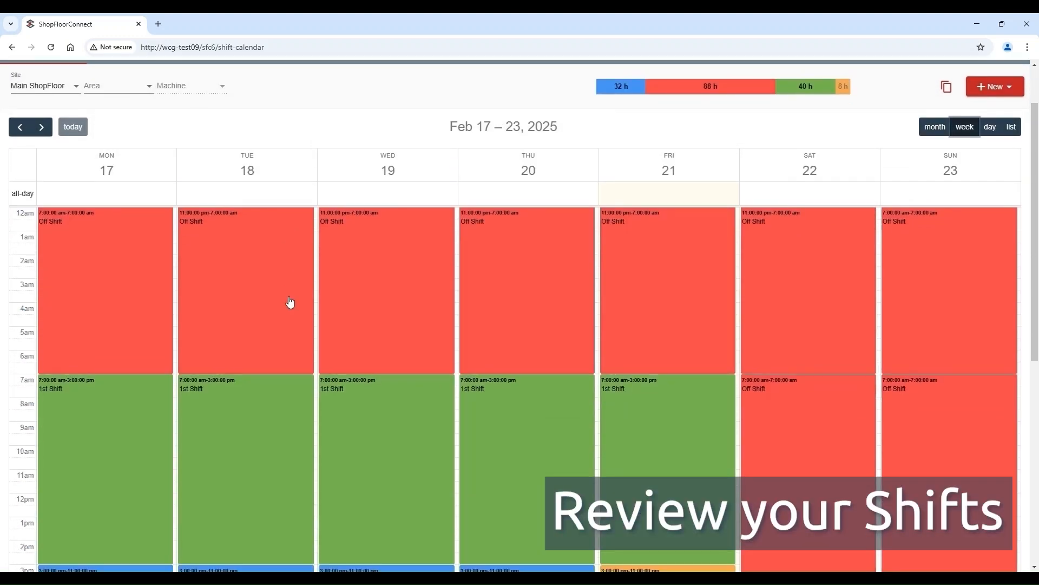
scroll(324, 299, up, 4)
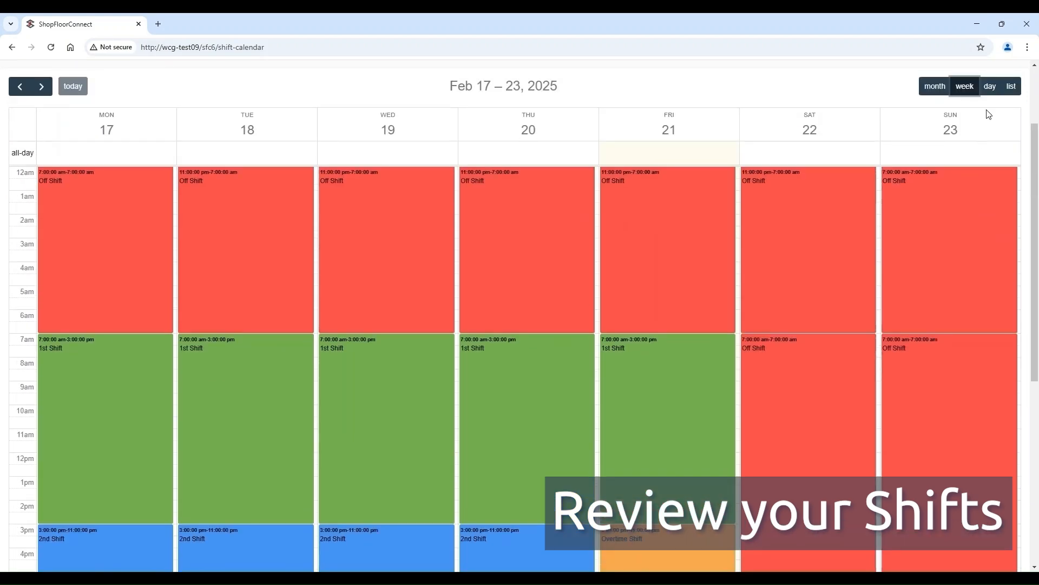
click(991, 86)
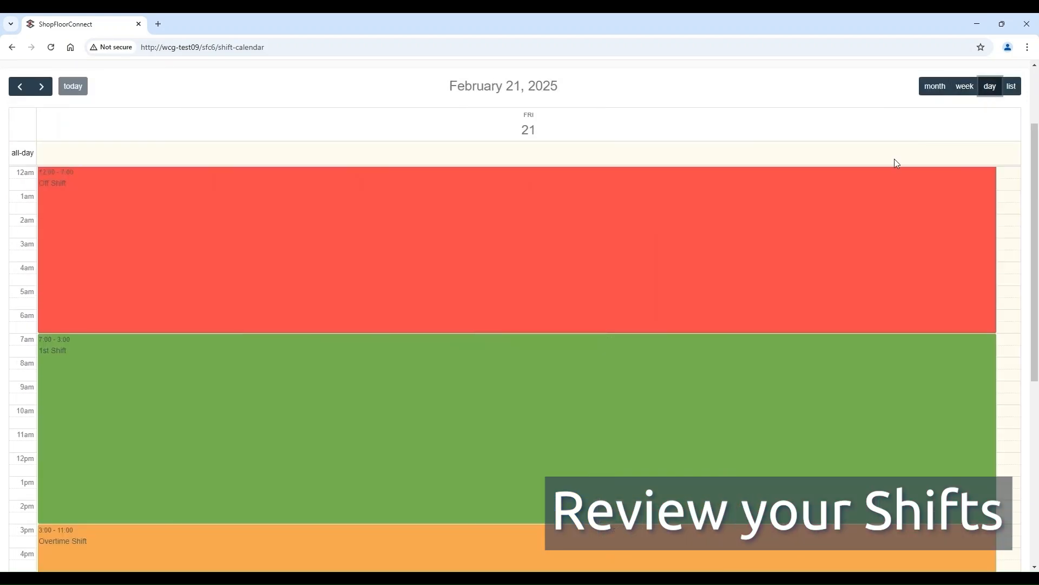
click(1012, 86)
scroll(162, 347, up, 3)
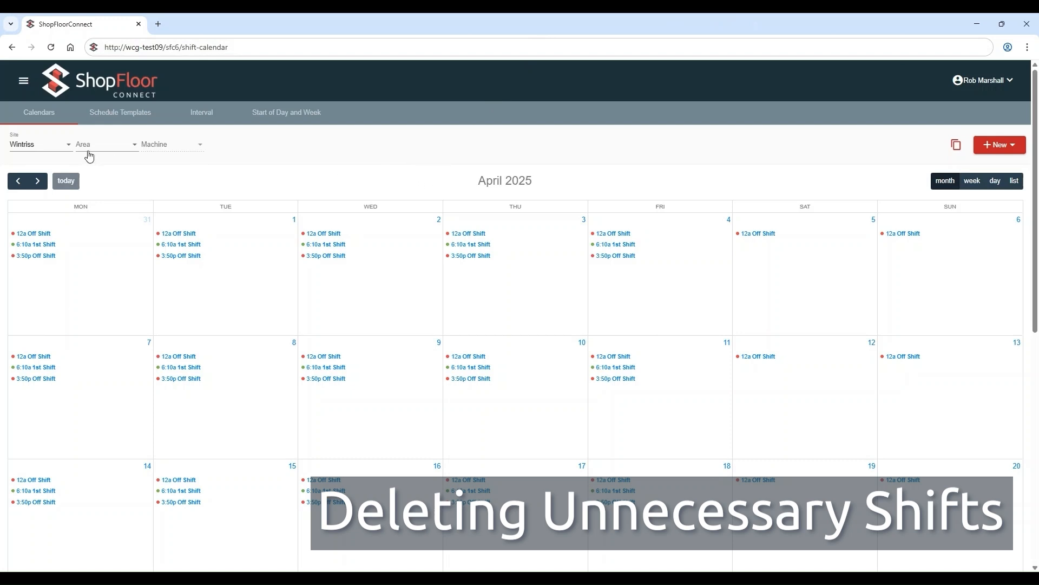
- Show the Wintriss site's April 2025 calendar in month view
click(41, 145)
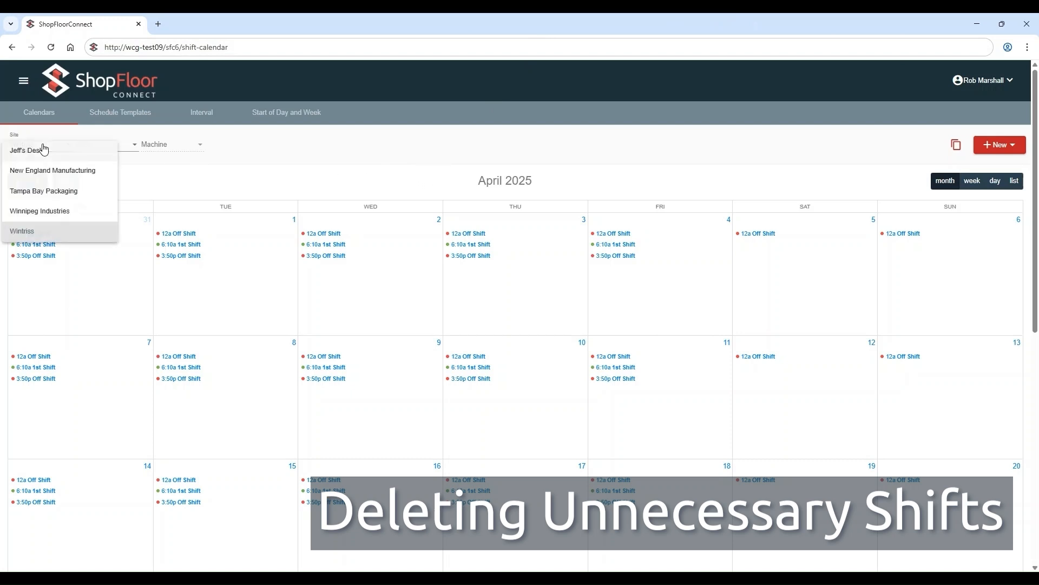
click(34, 232)
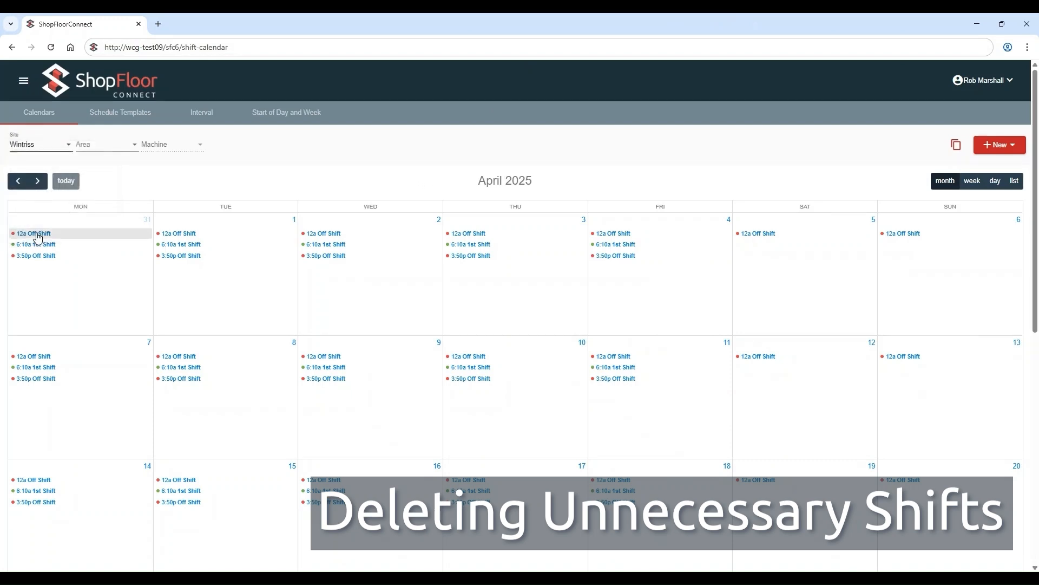
click(941, 186)
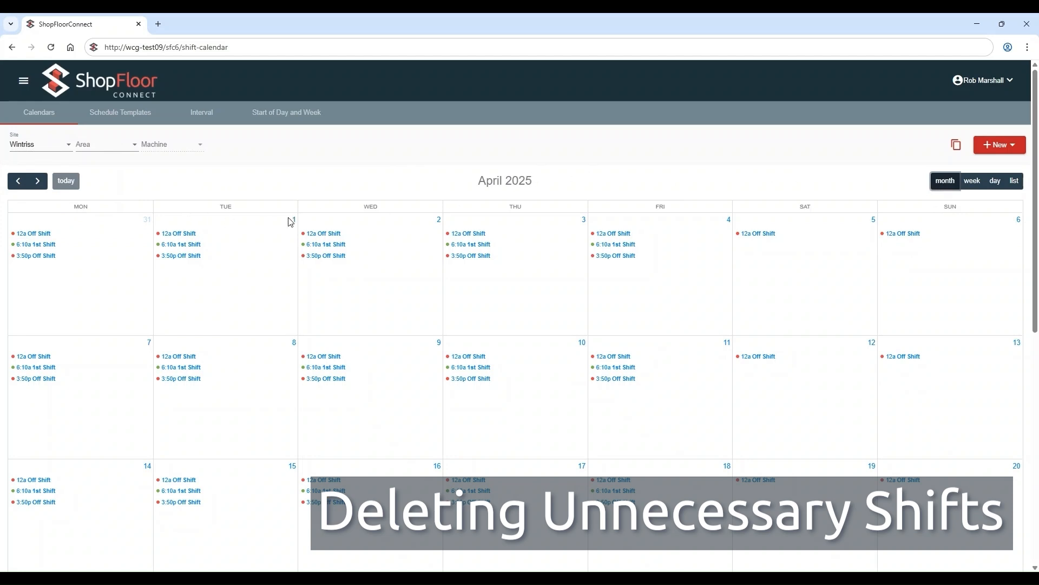
- Delete the recurring weekday 12 AM Off Shift from April 1, 2025, choosing this and all future shifts
click(180, 234)
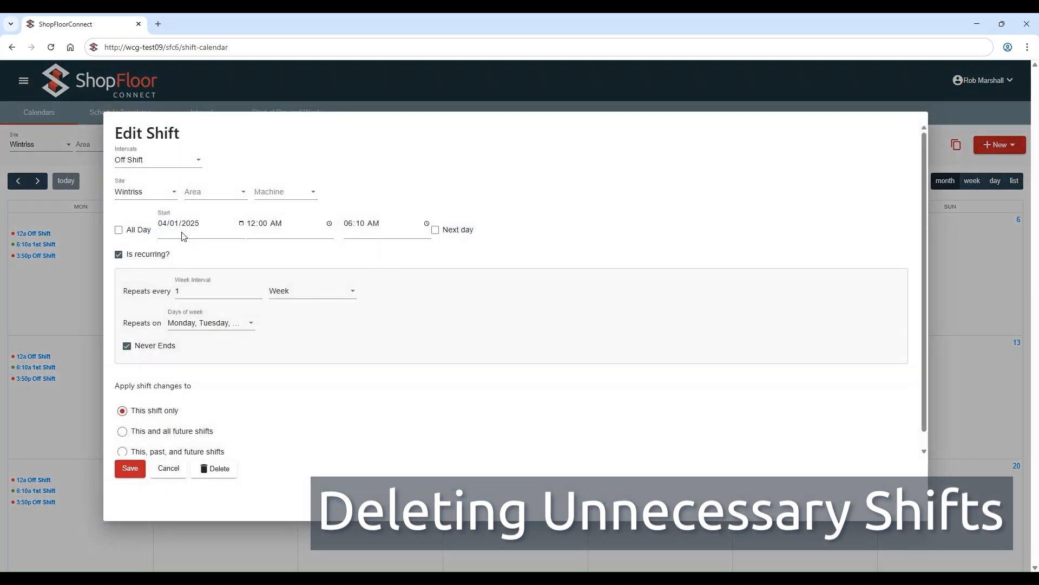
scroll(195, 336, down, 1)
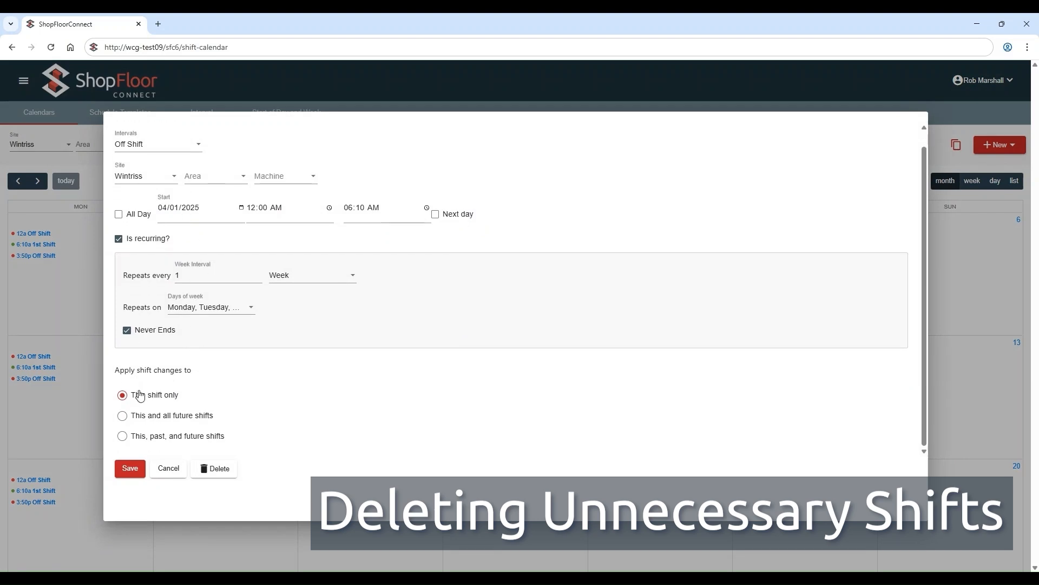
click(197, 423)
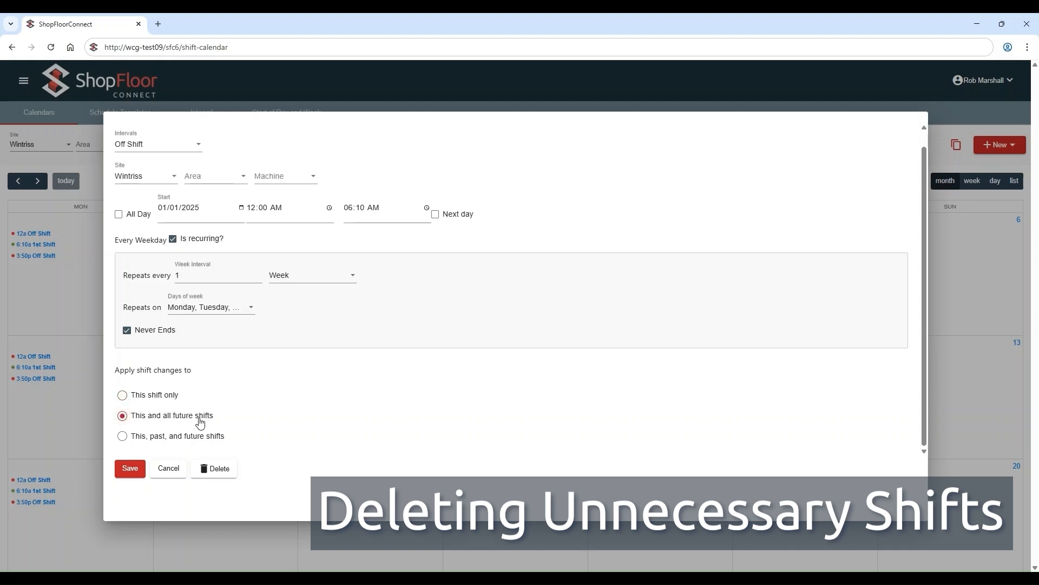
click(137, 438)
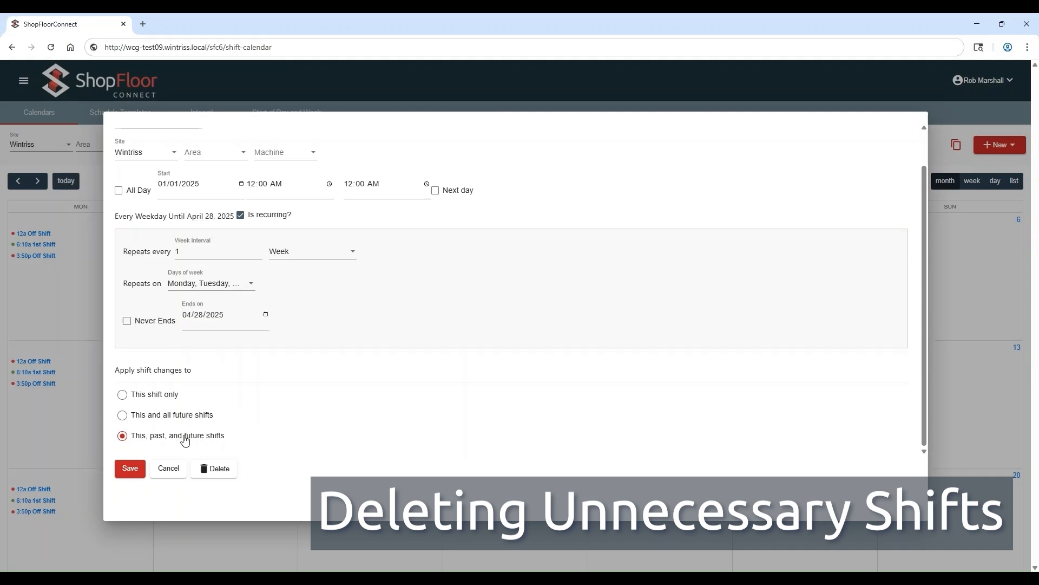
click(173, 415)
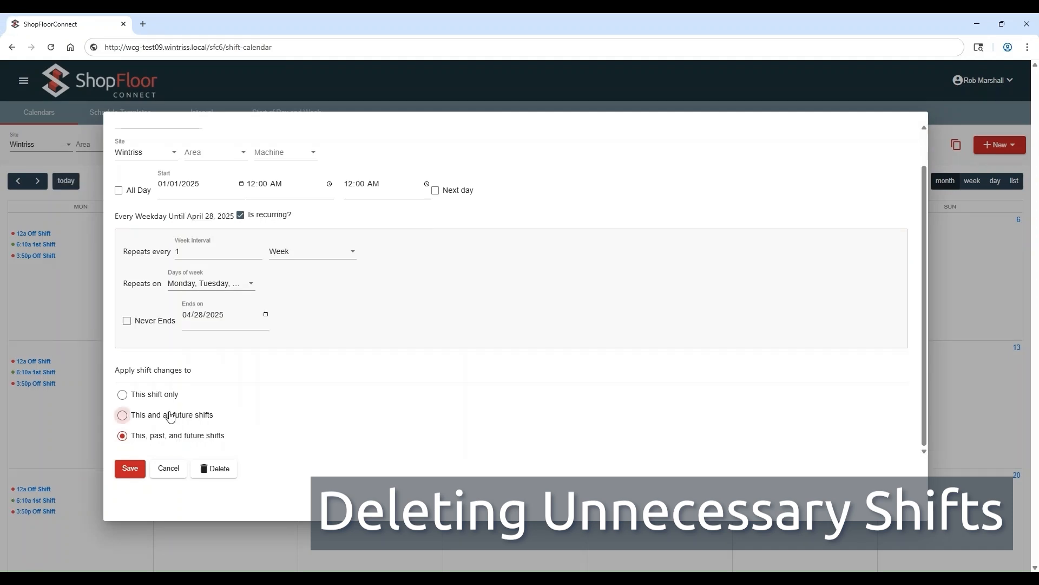
click(201, 469)
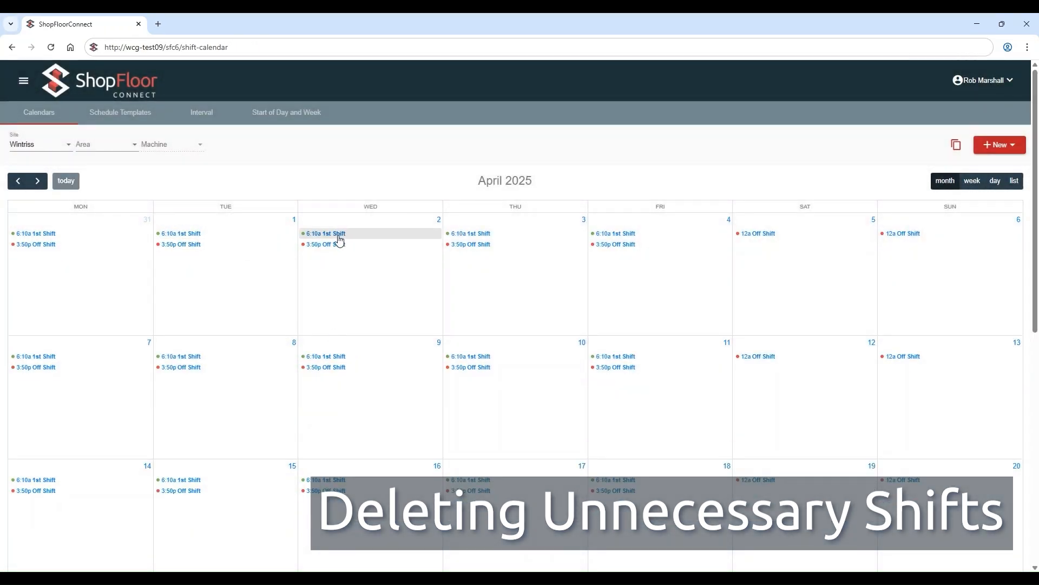
- Delete the recurring 6:10 AM 1st Shift from April 1, 2025, choosing this and all future shifts
click(340, 234)
click(169, 466)
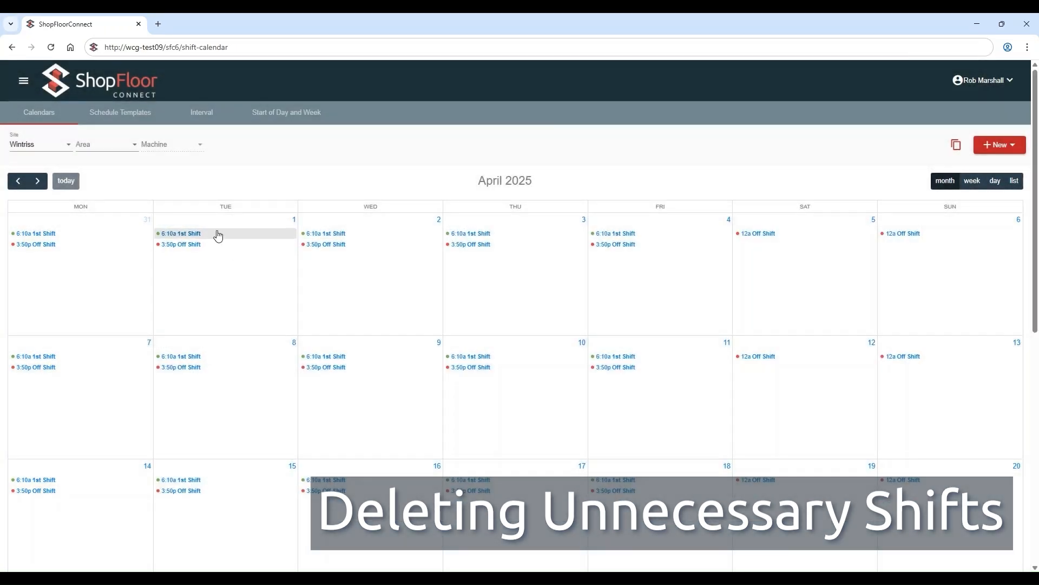
click(218, 235)
click(153, 432)
click(204, 467)
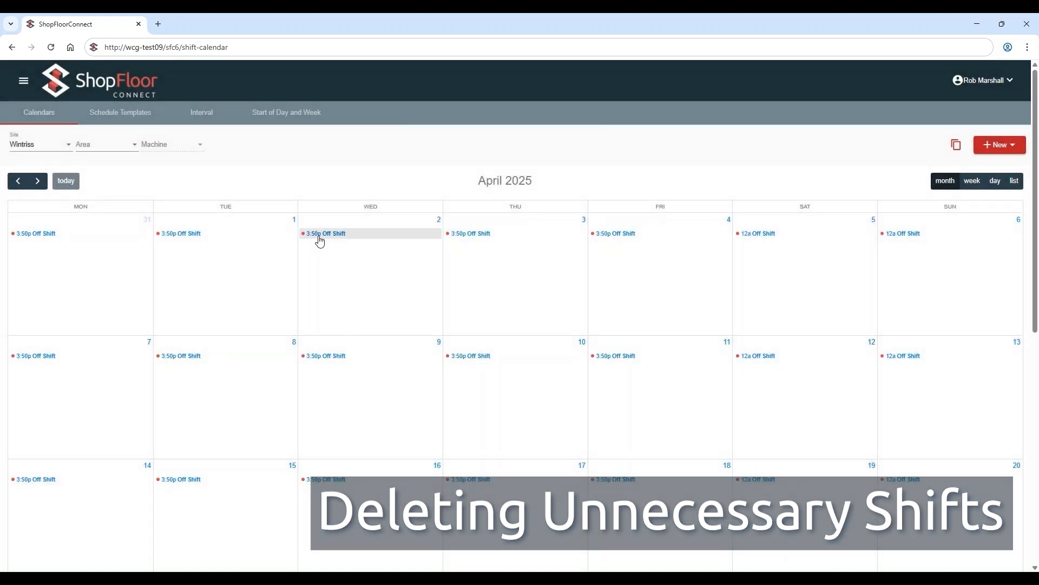
- Delete the recurring weekday 3:50 PM Off Shift from April 1, 2025, choosing this and all future shifts
click(199, 237)
click(214, 418)
click(210, 469)
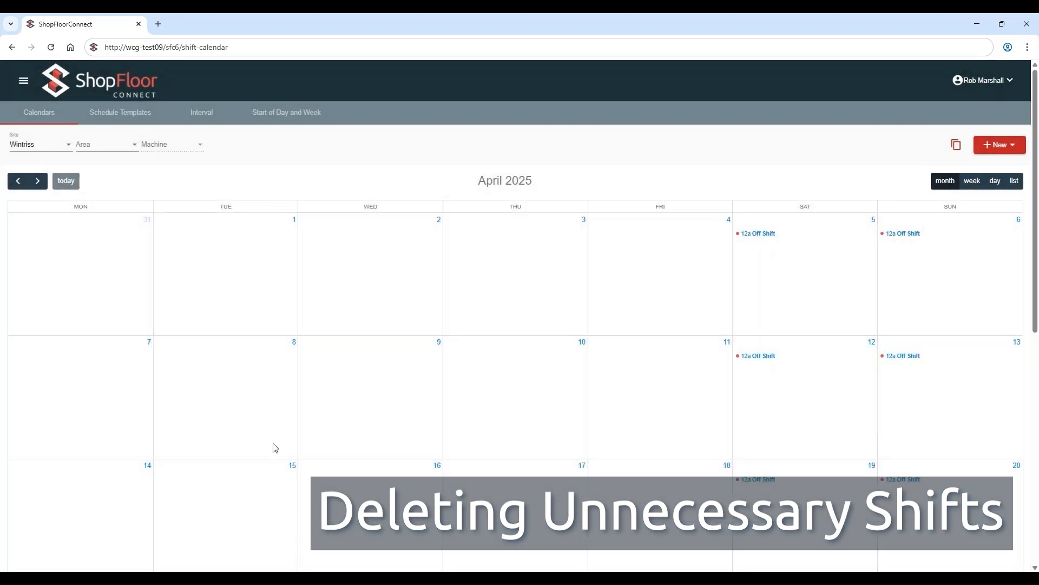
- Delete the recurring weekend 12 AM Off Shift from April 5, 2025, choosing this and all future shifts
click(771, 233)
click(122, 415)
click(210, 468)
- Check the Wintriss site's shifts for March 2025 against its April calendar
click(24, 181)
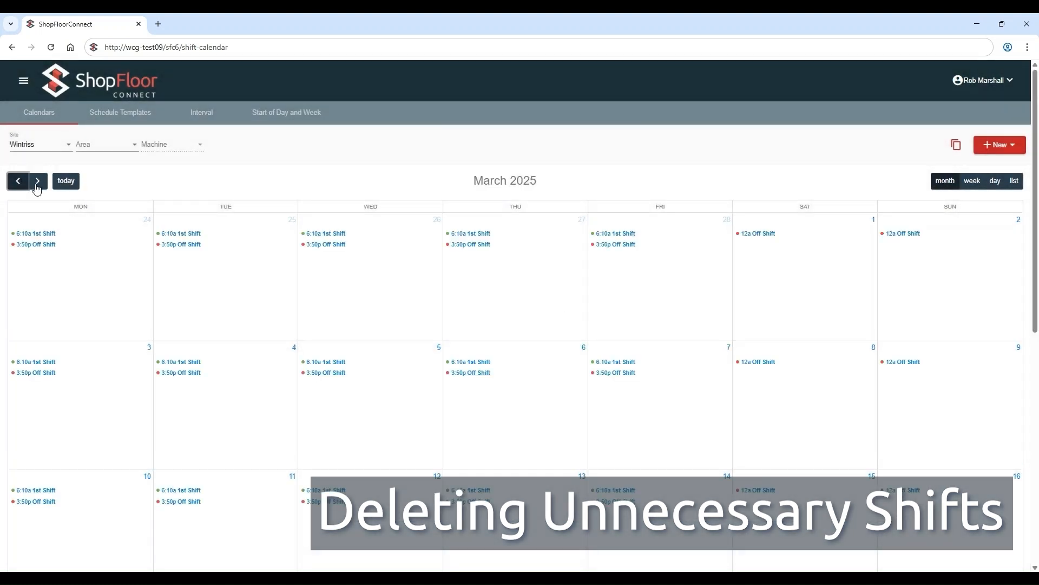
click(36, 182)
click(17, 181)
scroll(98, 431, down, 8)
scroll(284, 403, up, 6)
scroll(284, 403, up, 2)
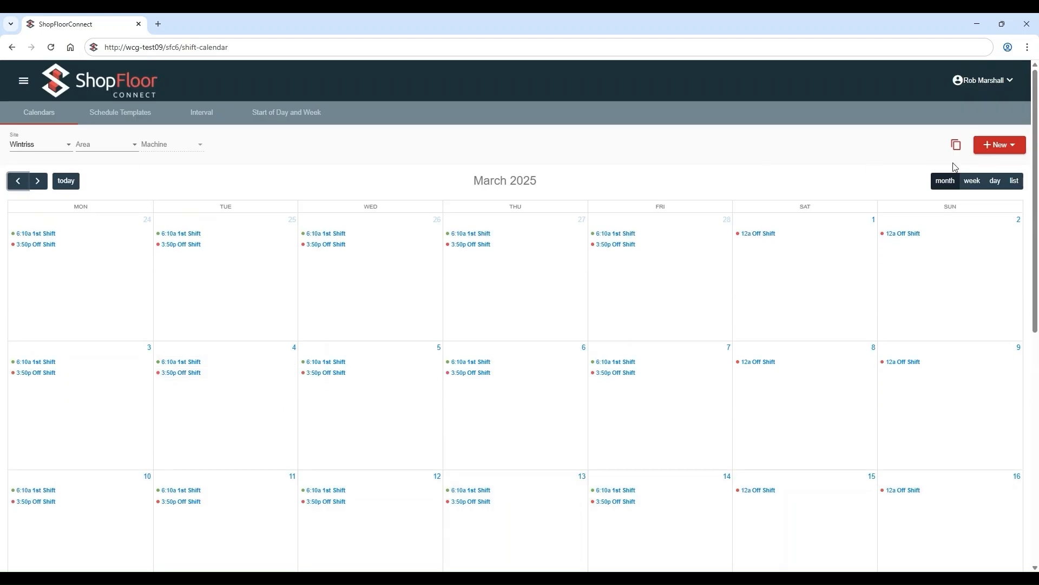
- Apply the Winnipeg Industries schedule template to the Wintriss site from 04/01/2025, never ending, save it, and show April 2025
click(1008, 145)
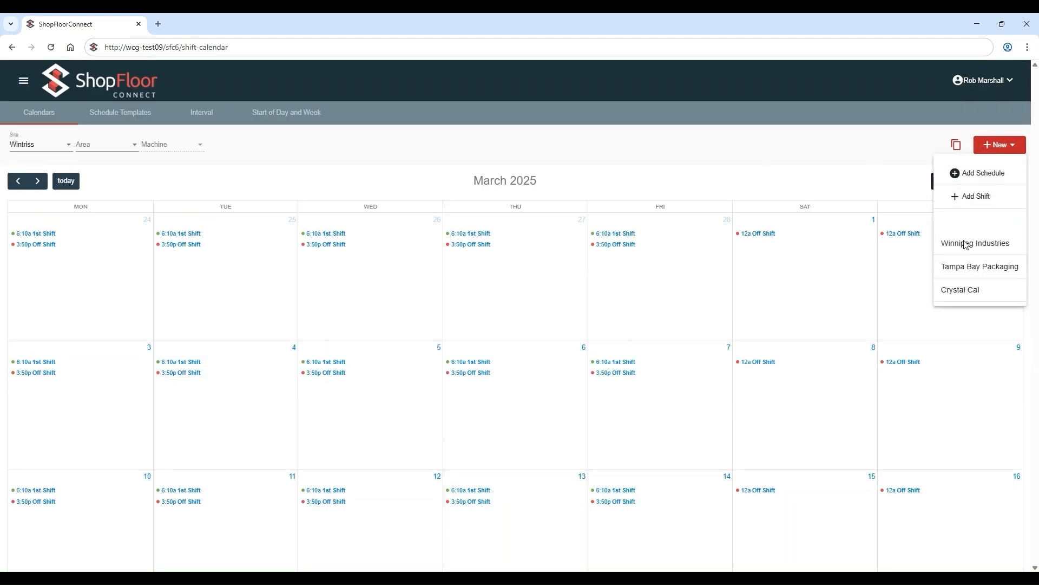
click(965, 242)
text(04/01/2025)
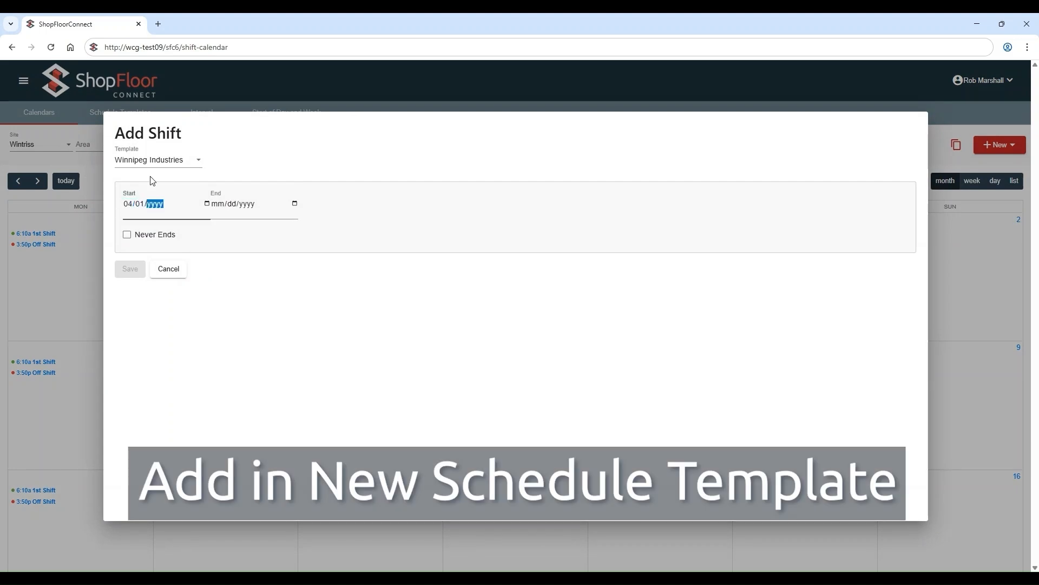
click(127, 235)
click(133, 268)
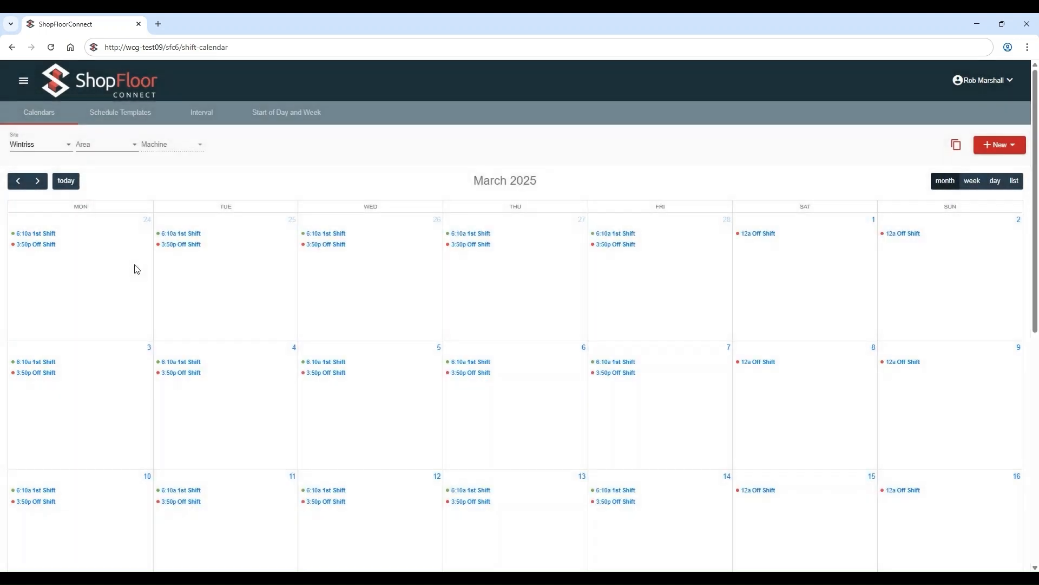
click(37, 181)
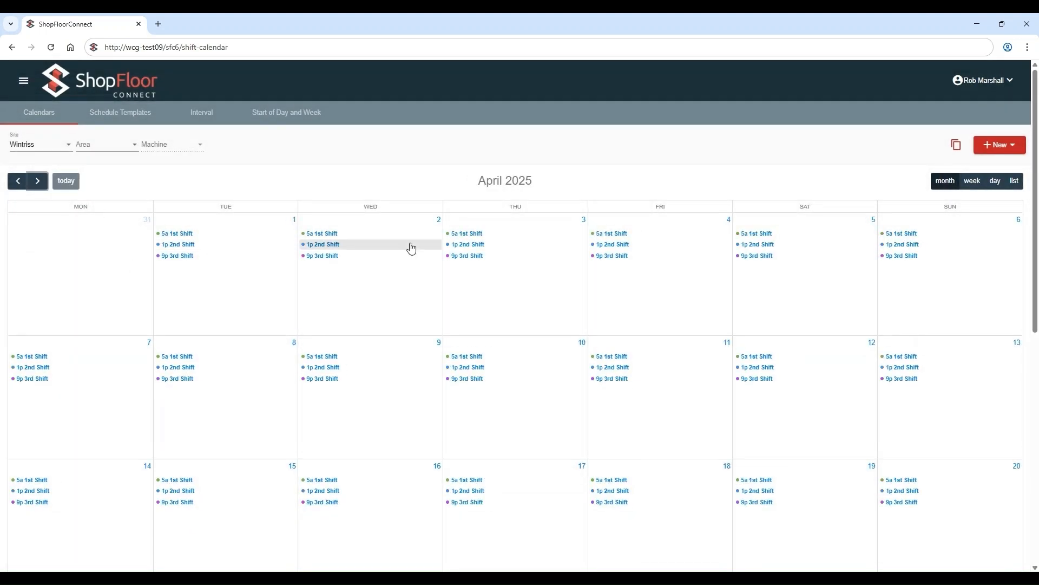